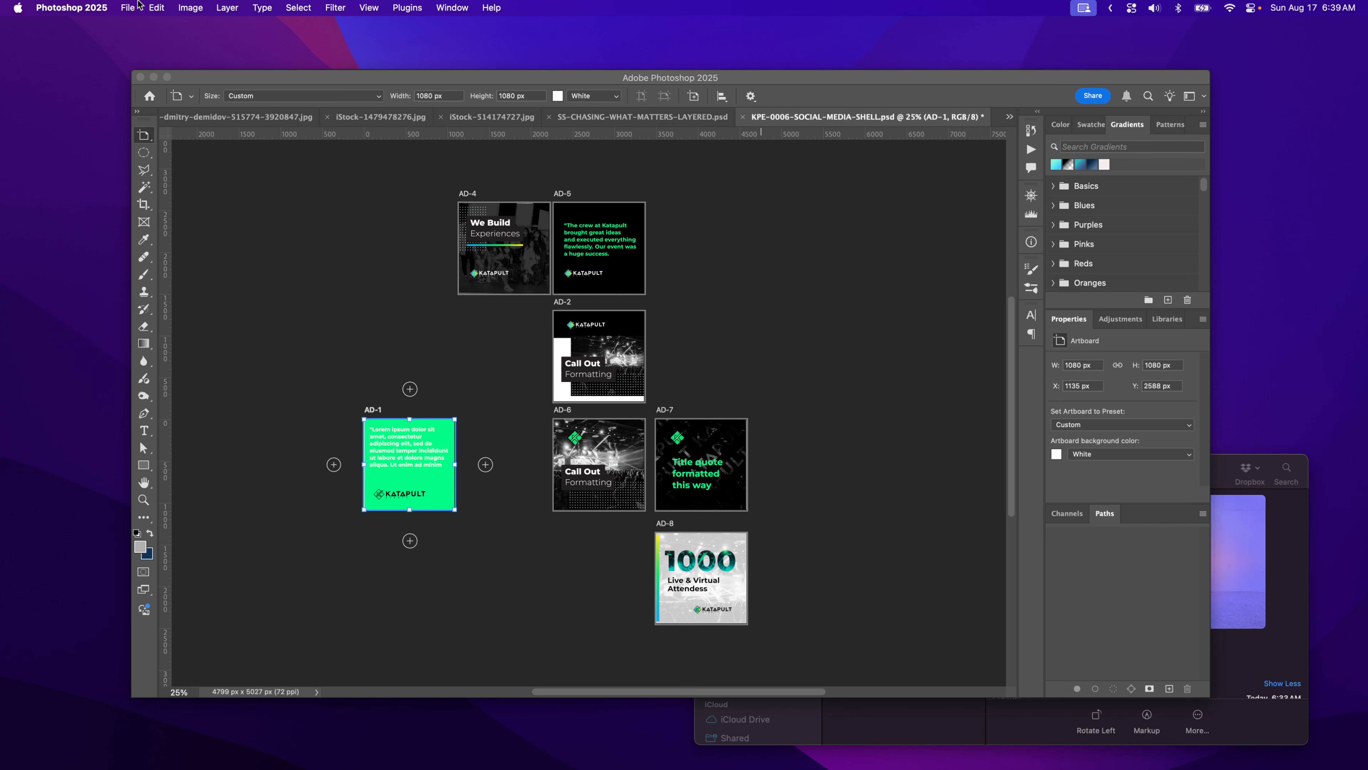
{"action": "left_click", "coordinate": [129, 8]}
{"action": "mouse_move", "coordinate": [154, 222]}
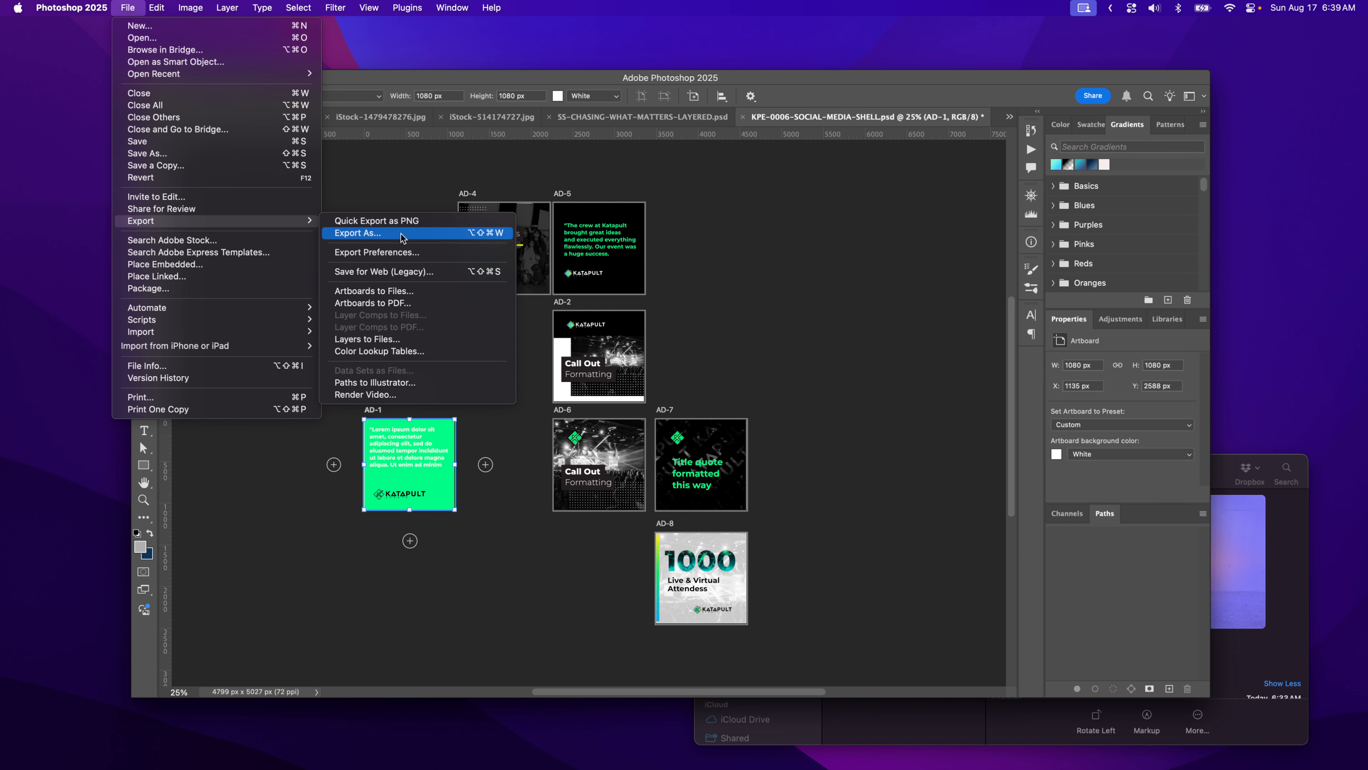
{"action": "left_click", "coordinate": [425, 238]}
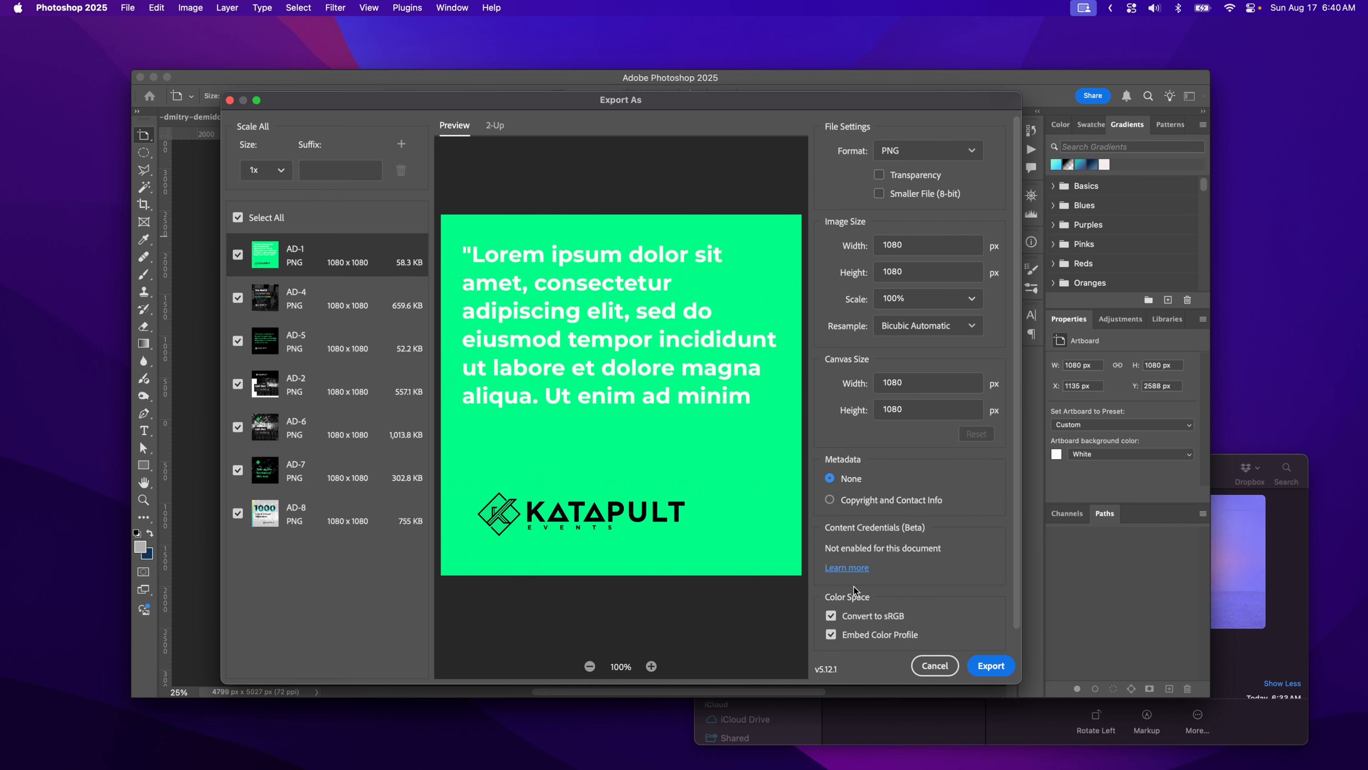
{"action": "left_click", "coordinate": [951, 667]}
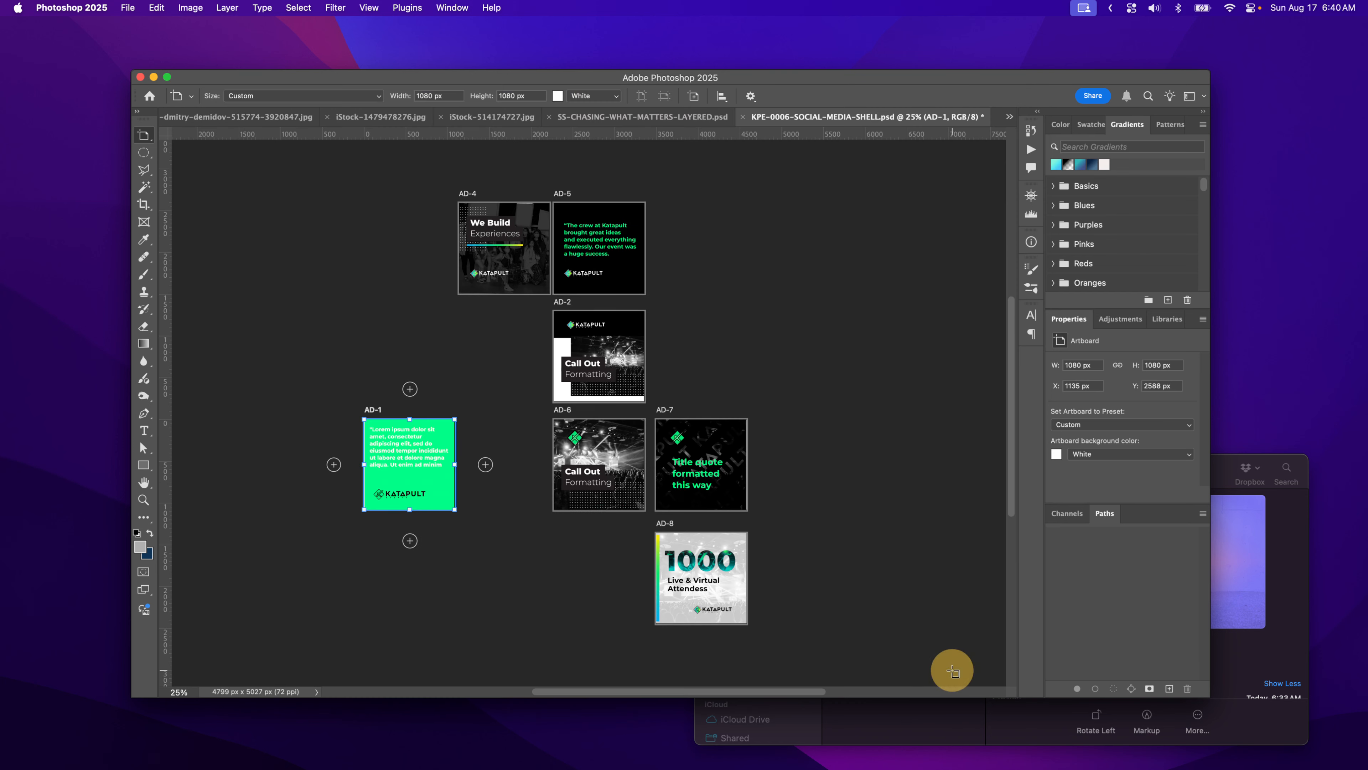
Select the AD-5 artboard and open the Export As settings for the document's artboards
{"action": "left_click", "coordinate": [472, 193]}
{"action": "left_click", "coordinate": [573, 194]}
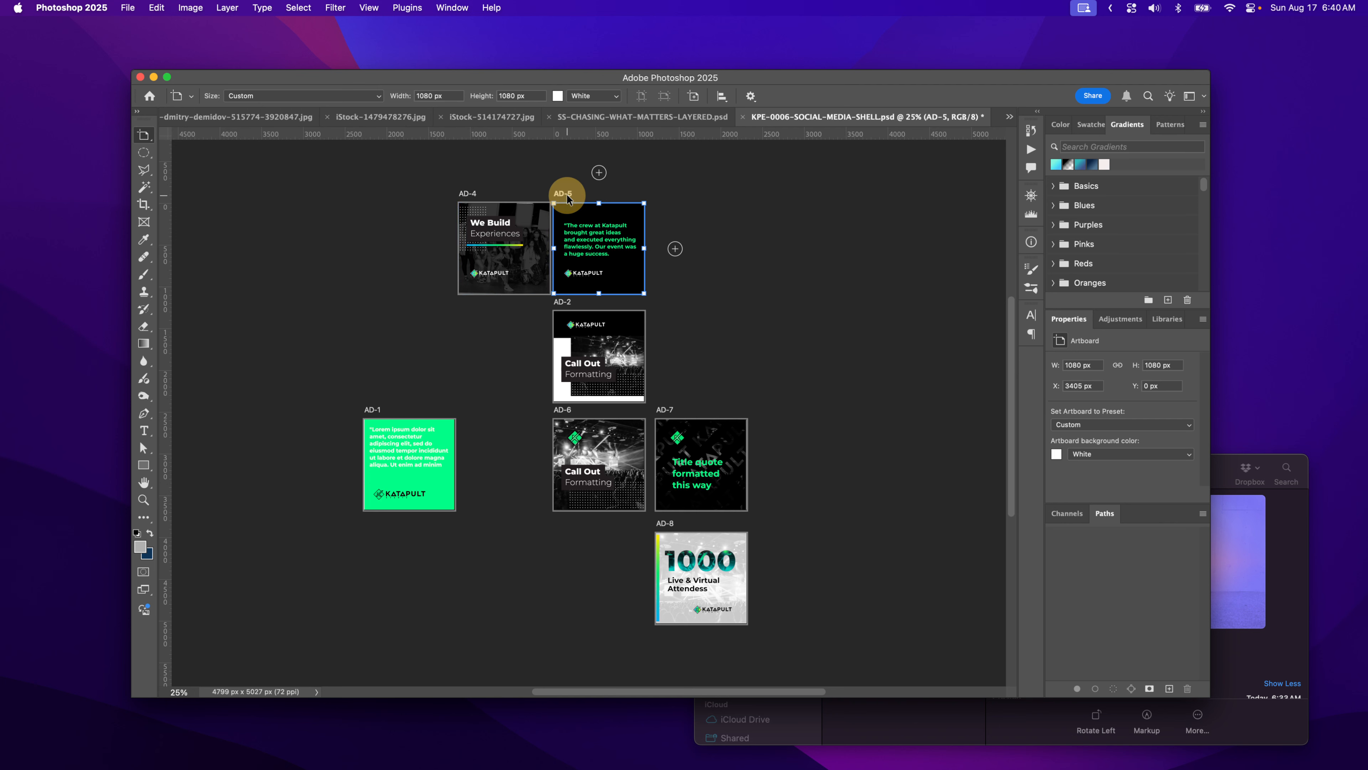
{"action": "mouse_move", "coordinate": [575, 193]}
{"action": "left_mouse_down"}
{"action": "mouse_move", "coordinate": [616, 195]}
{"action": "mouse_move", "coordinate": [569, 200]}
{"action": "left_mouse_up"}
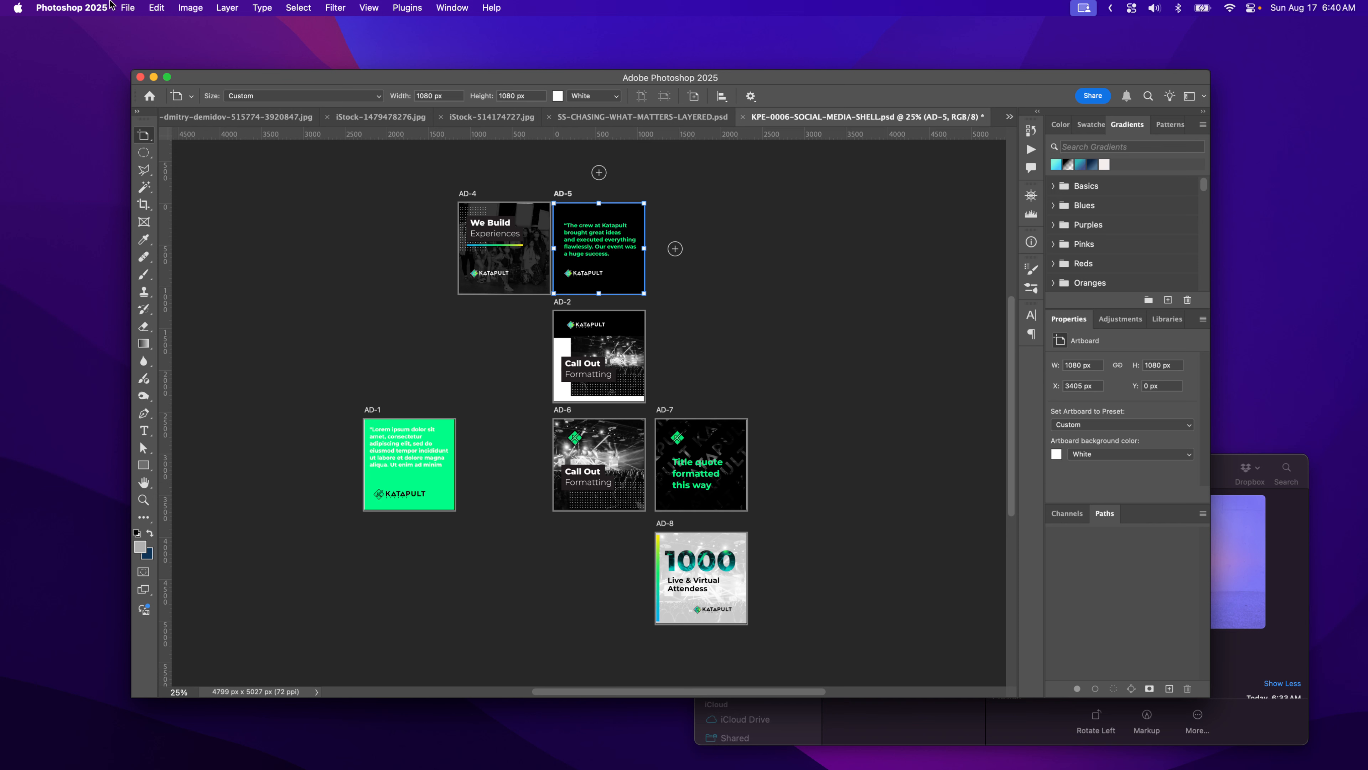
{"action": "left_click", "coordinate": [132, 7]}
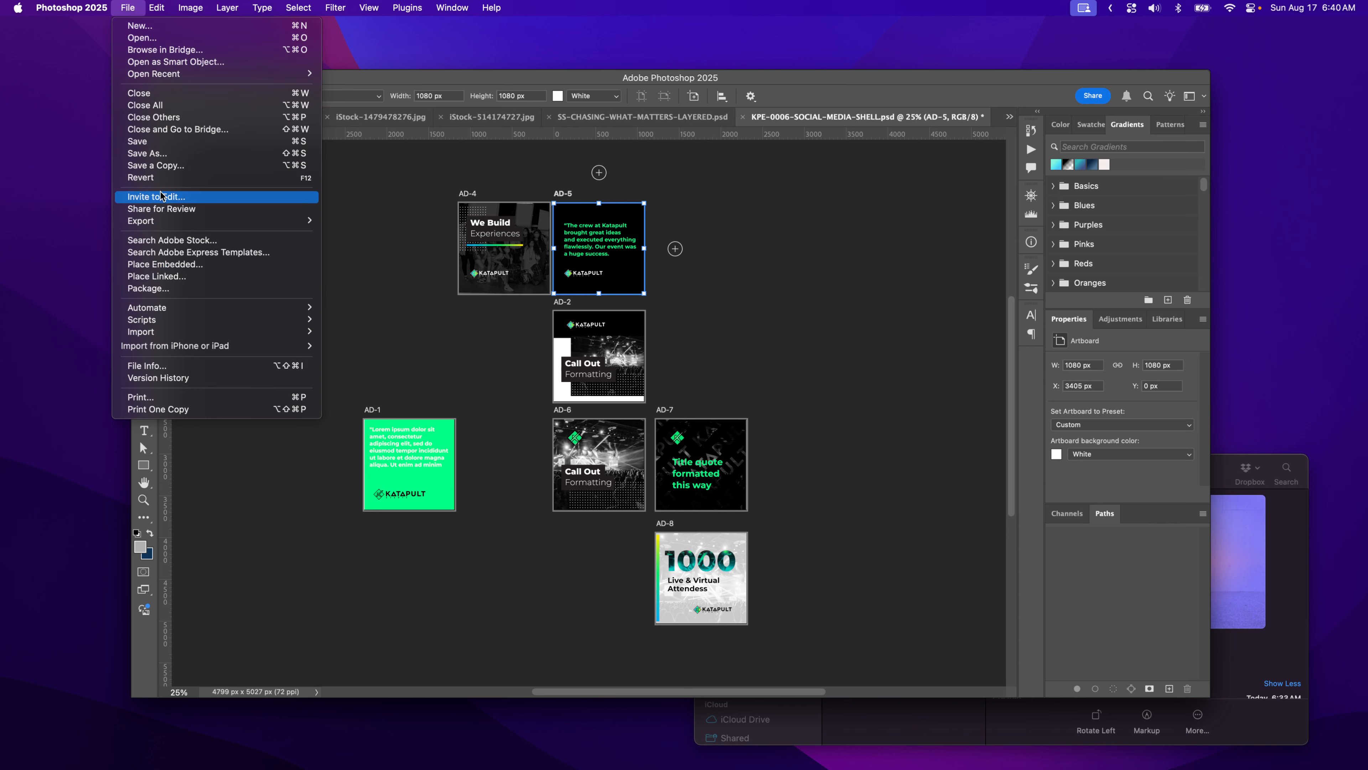
{"action": "mouse_move", "coordinate": [166, 222]}
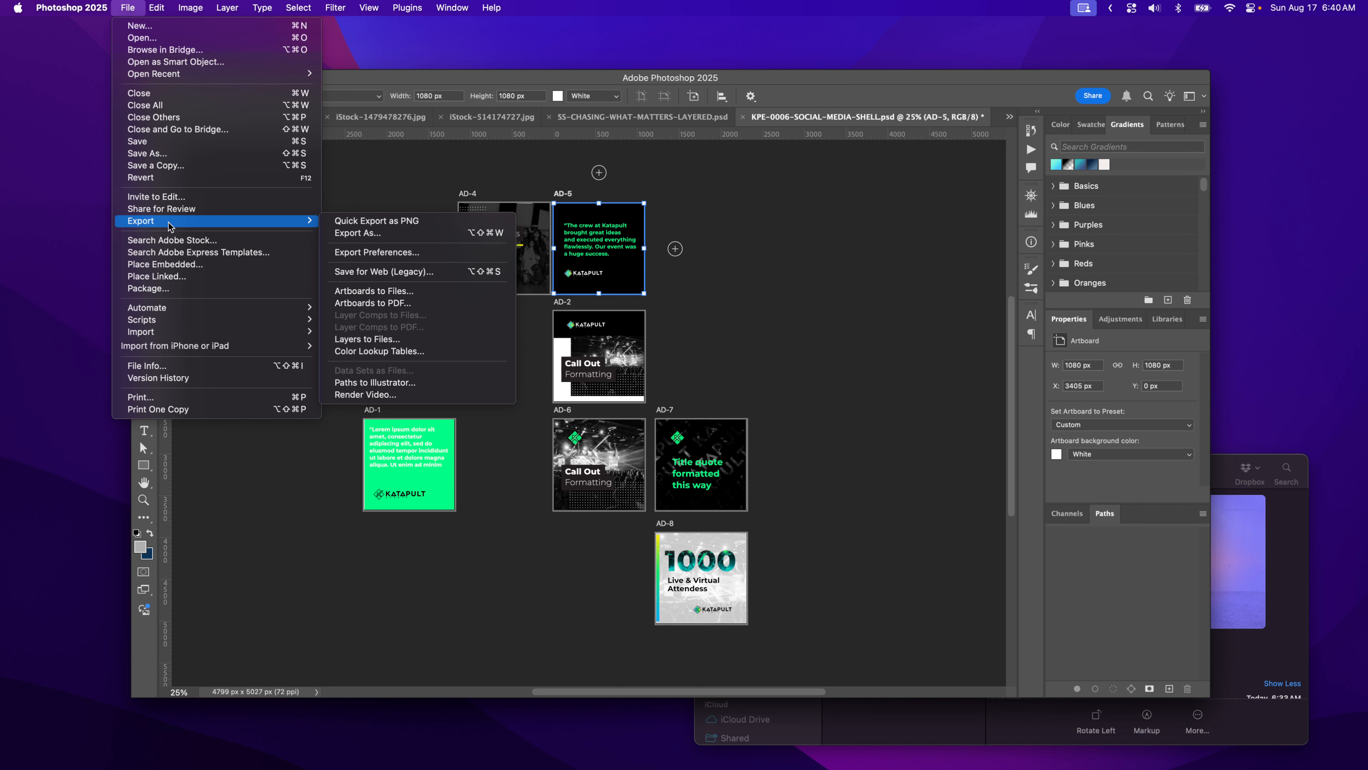
{"action": "left_click", "coordinate": [375, 233]}
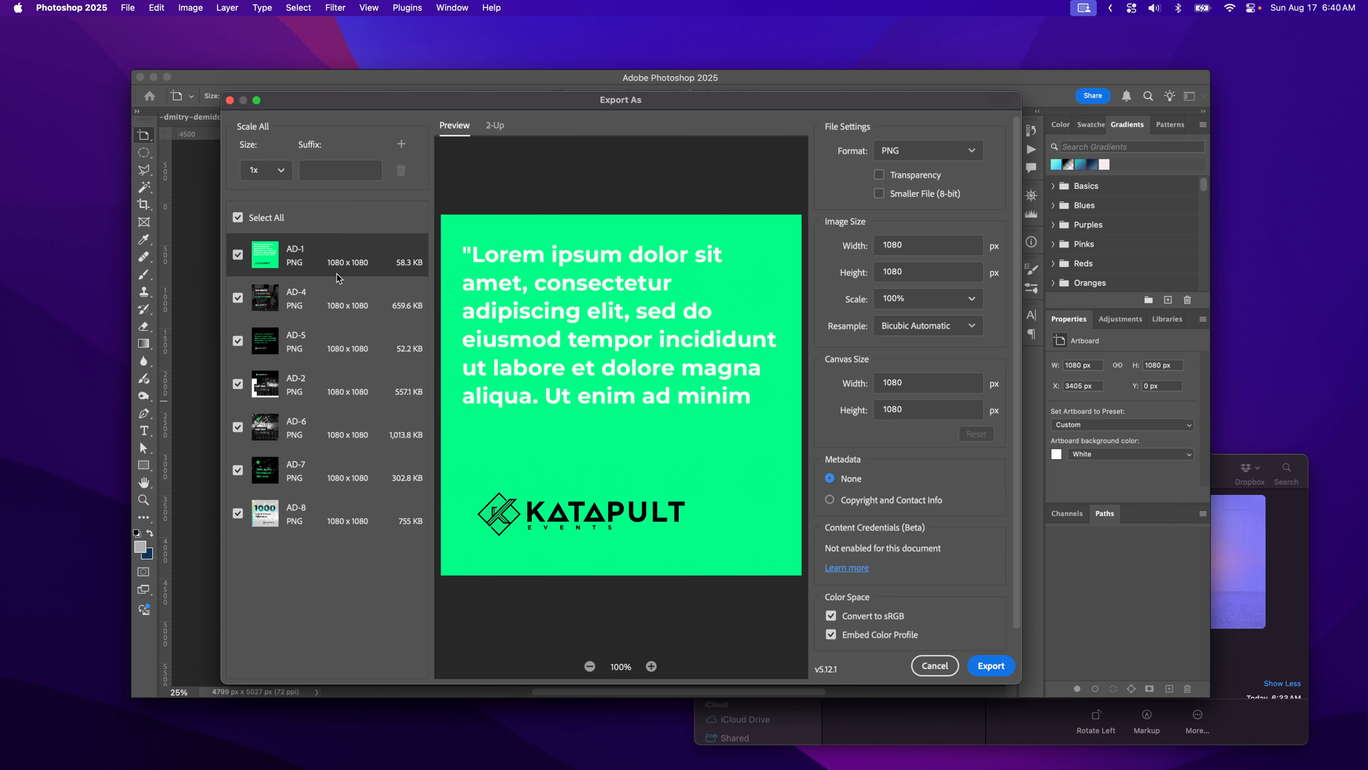
Review the available export file formats, then preview the AD-4 and AD-2 artboards in the export settings
{"action": "left_click", "coordinate": [921, 149]}
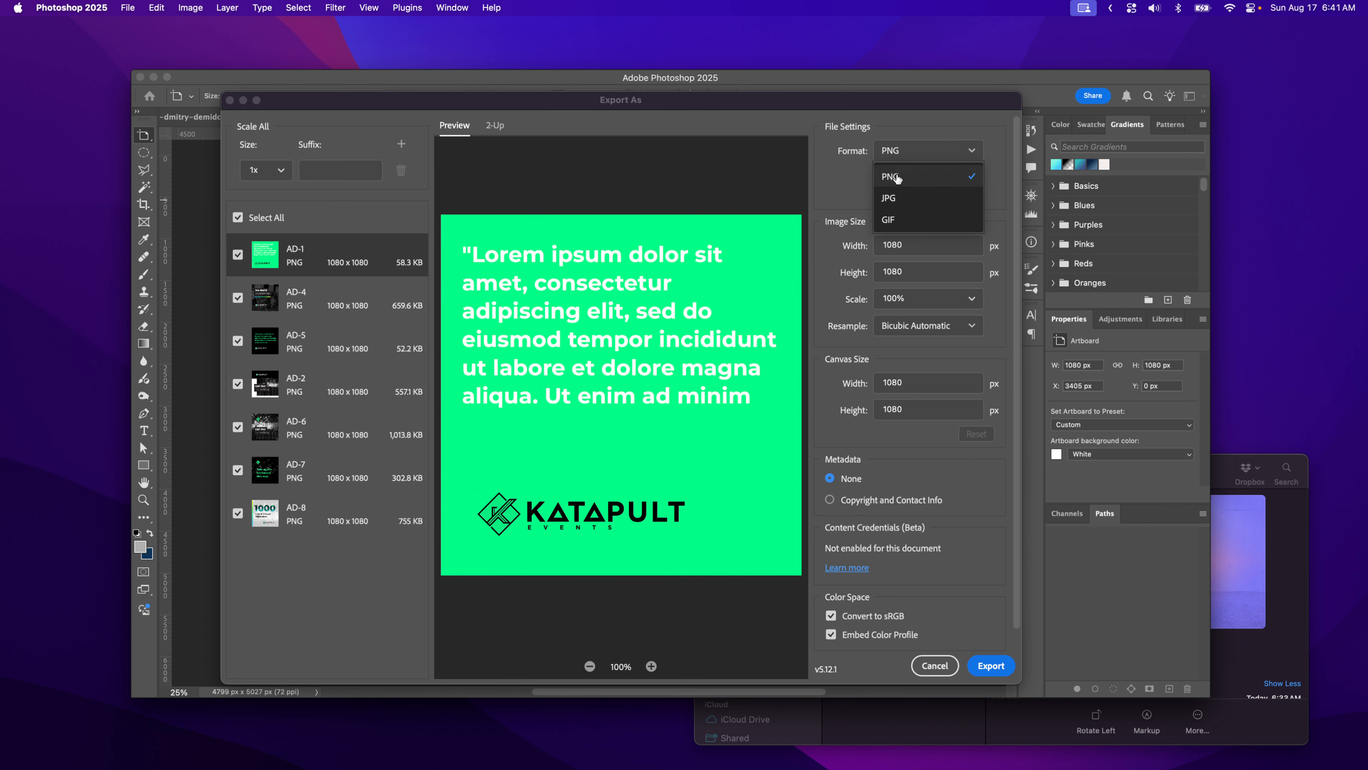
{"action": "left_click", "coordinate": [908, 134]}
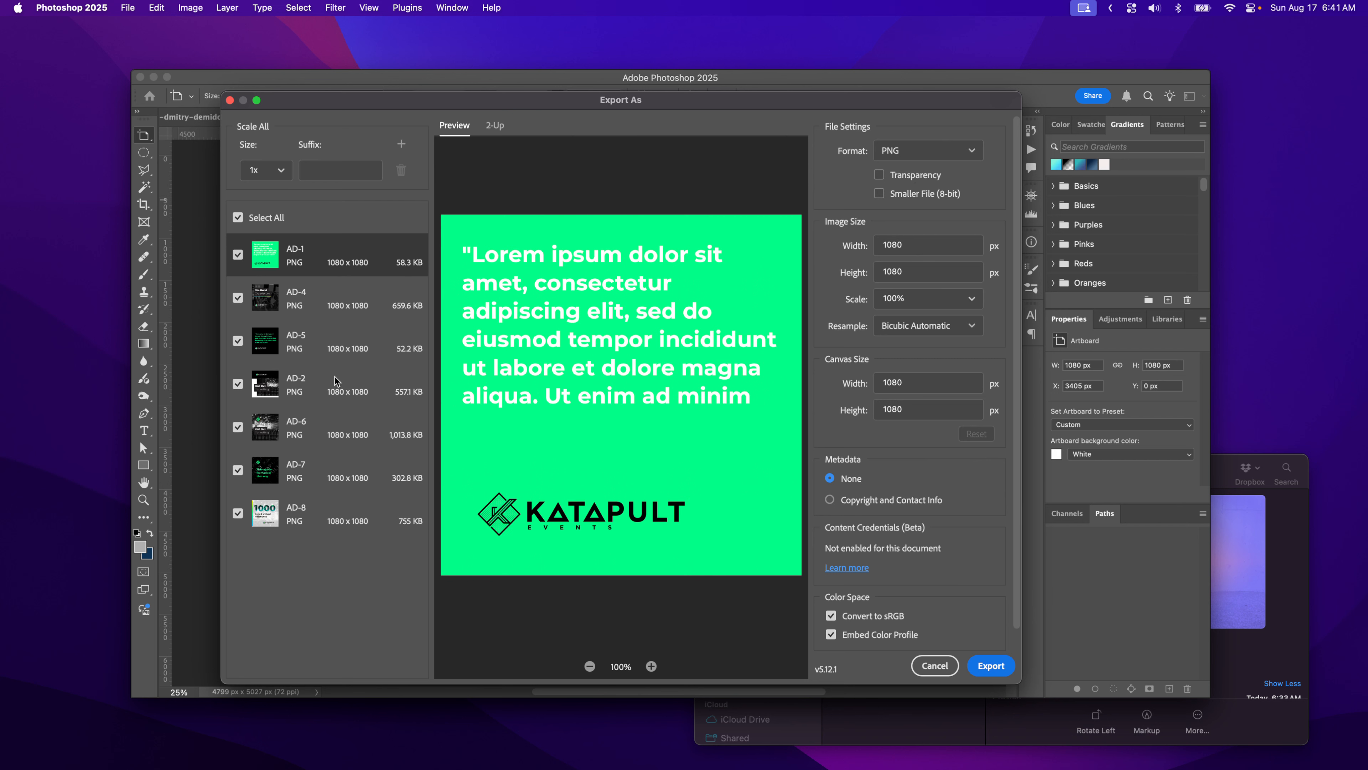
{"action": "left_click", "coordinate": [264, 303]}
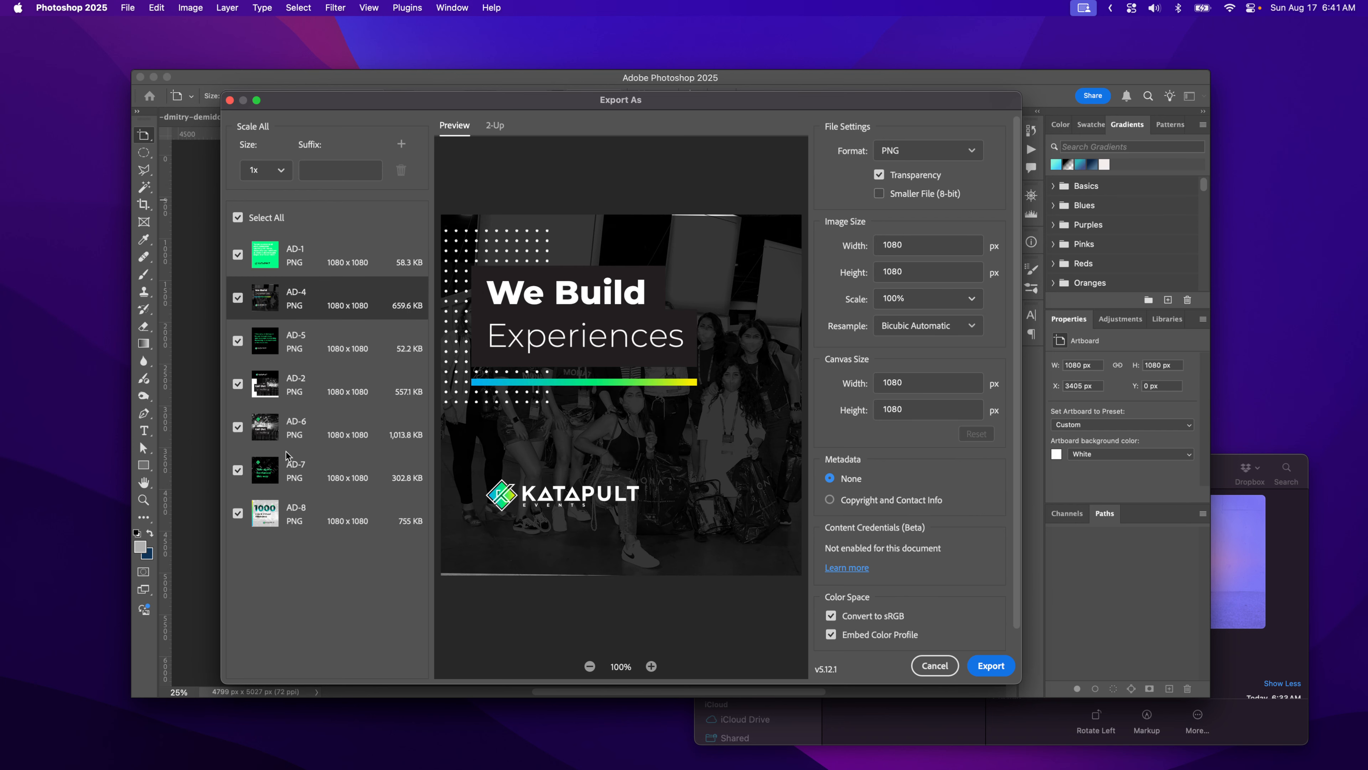
{"action": "left_click", "coordinate": [266, 389]}
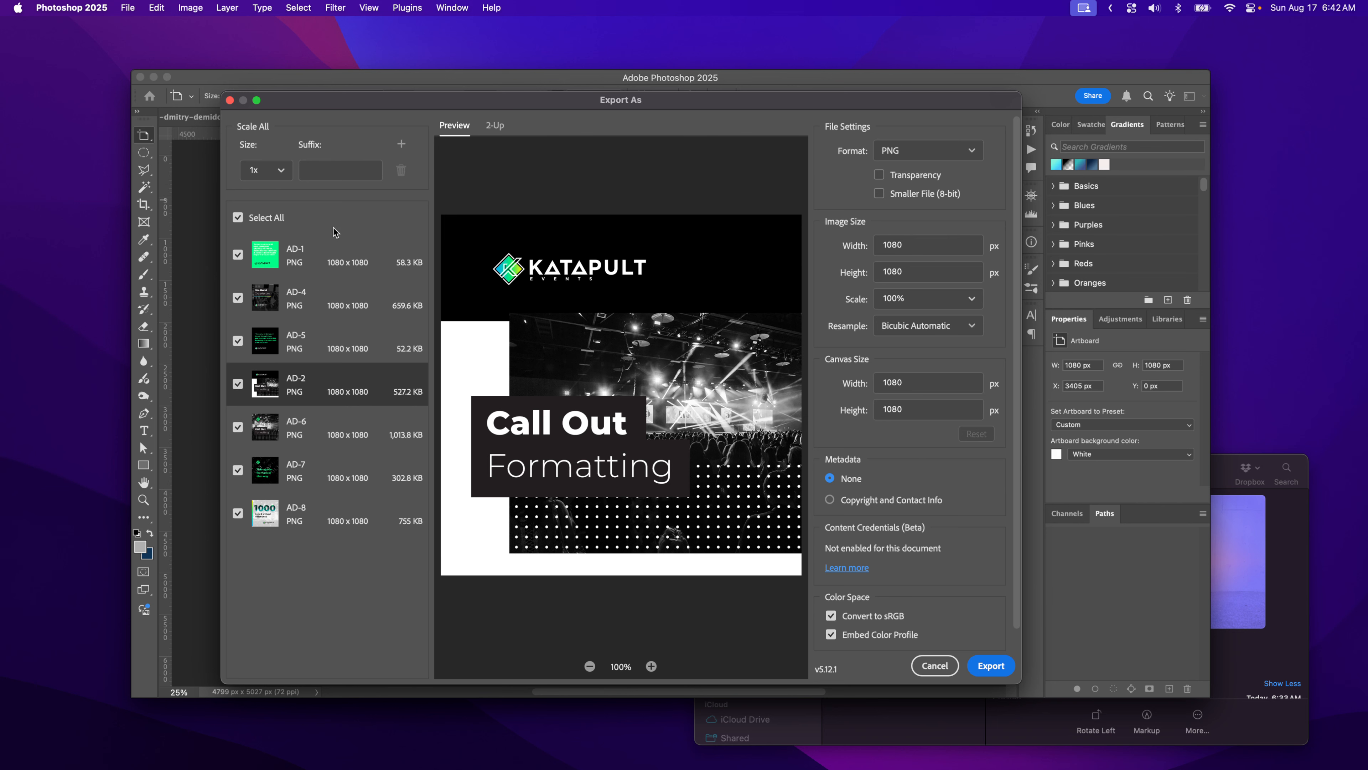
Export all artboards as PNG files into a new folder named SOCIAL-ADS inside the Valencia folder
{"action": "left_click", "coordinate": [989, 667]}
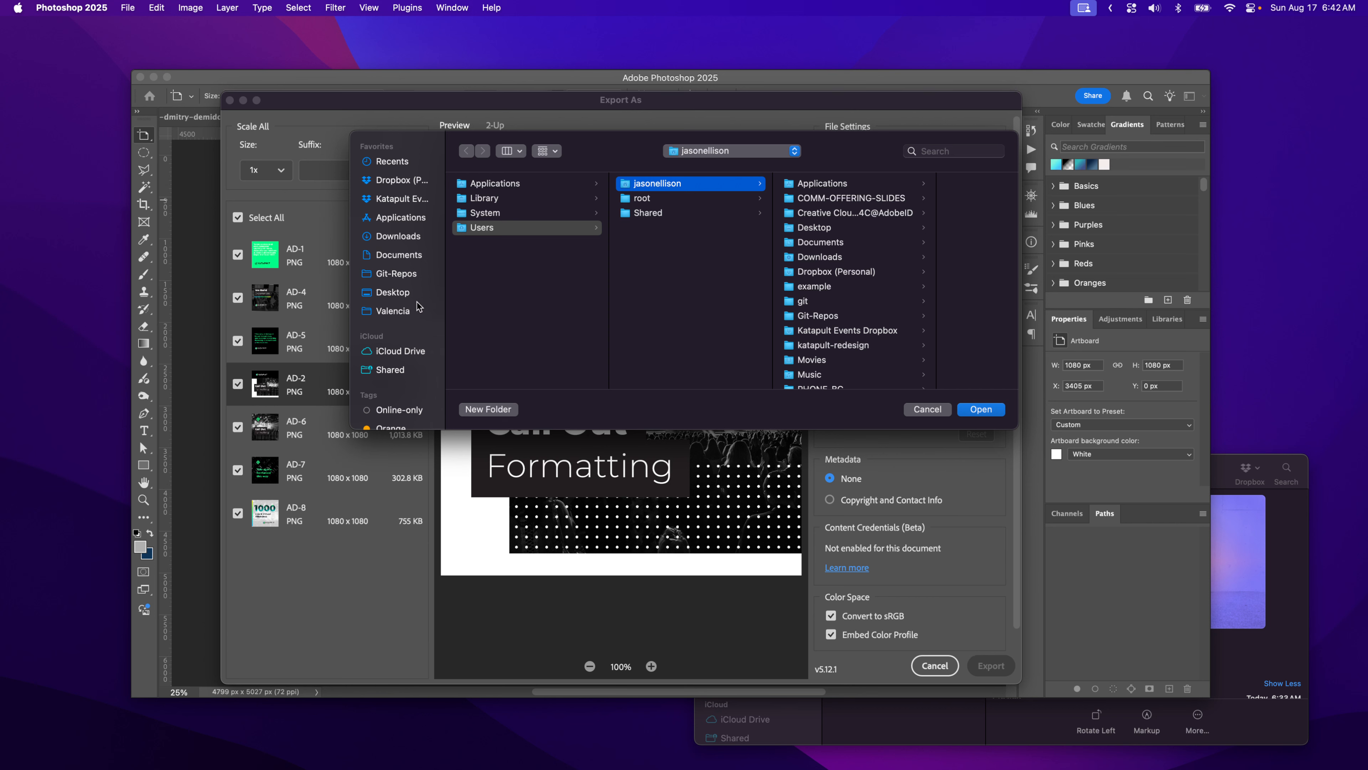
{"action": "left_click", "coordinate": [403, 311]}
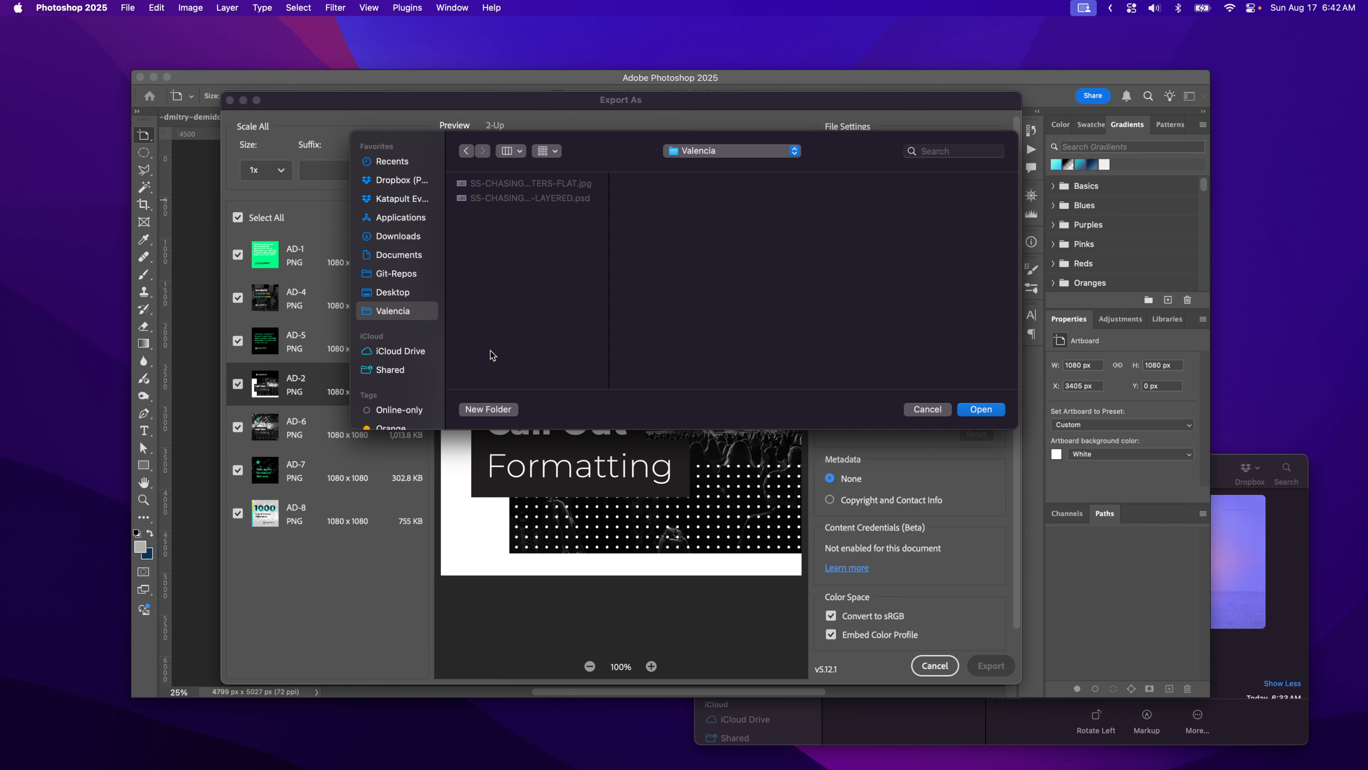
{"action": "left_click", "coordinate": [489, 409]}
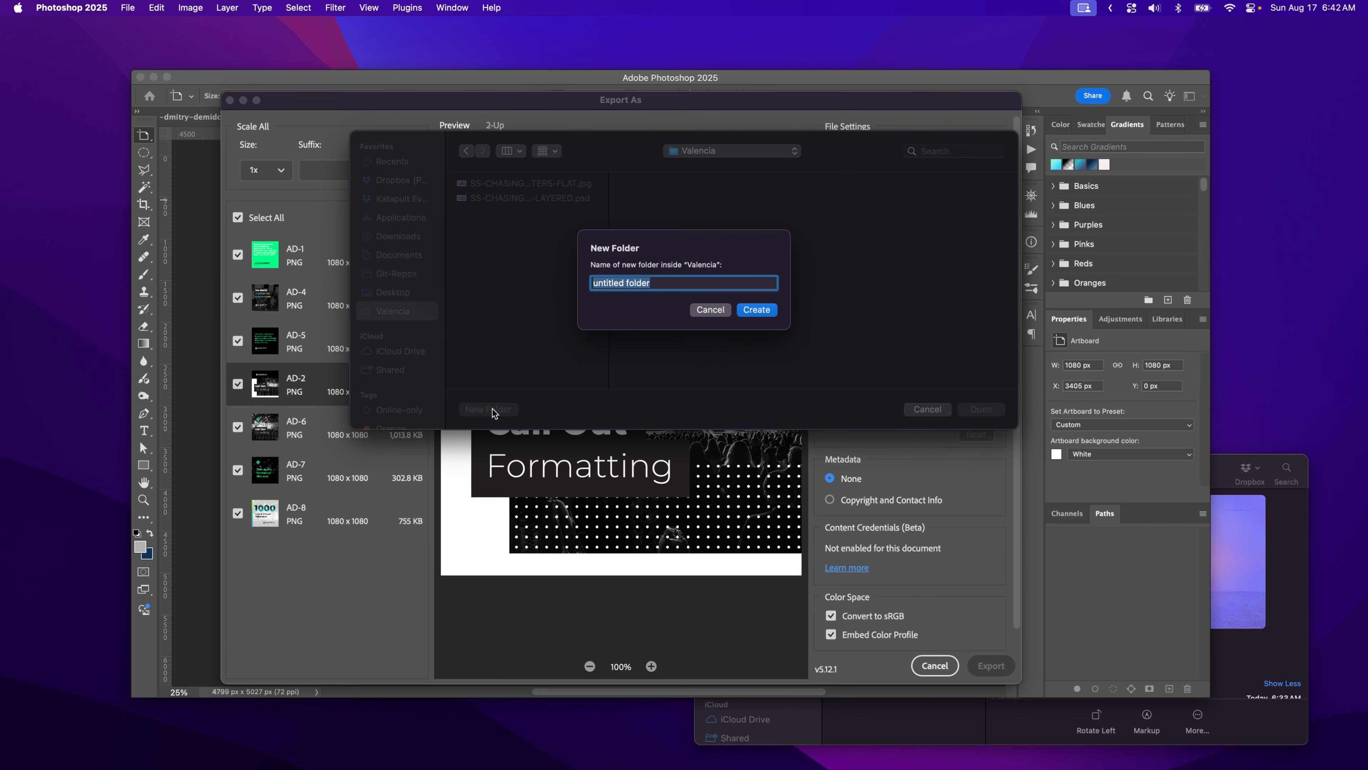
{"action": "type", "text": "BANNER"}
{"action": "key", "text": "BackSpace"}
{"action": "key", "text": "BackSpace"}
{"action": "key", "text": "BackSpace"}
{"action": "key", "text": "BackSpace"}
{"action": "key", "text": "BackSpace"}
{"action": "key", "text": "BackSpace"}
{"action": "type", "text": "SOCA"}
{"action": "key", "text": "BackSpace"}
{"action": "type", "text": "IAL-ADS"}
{"action": "left_click", "coordinate": [757, 311]}
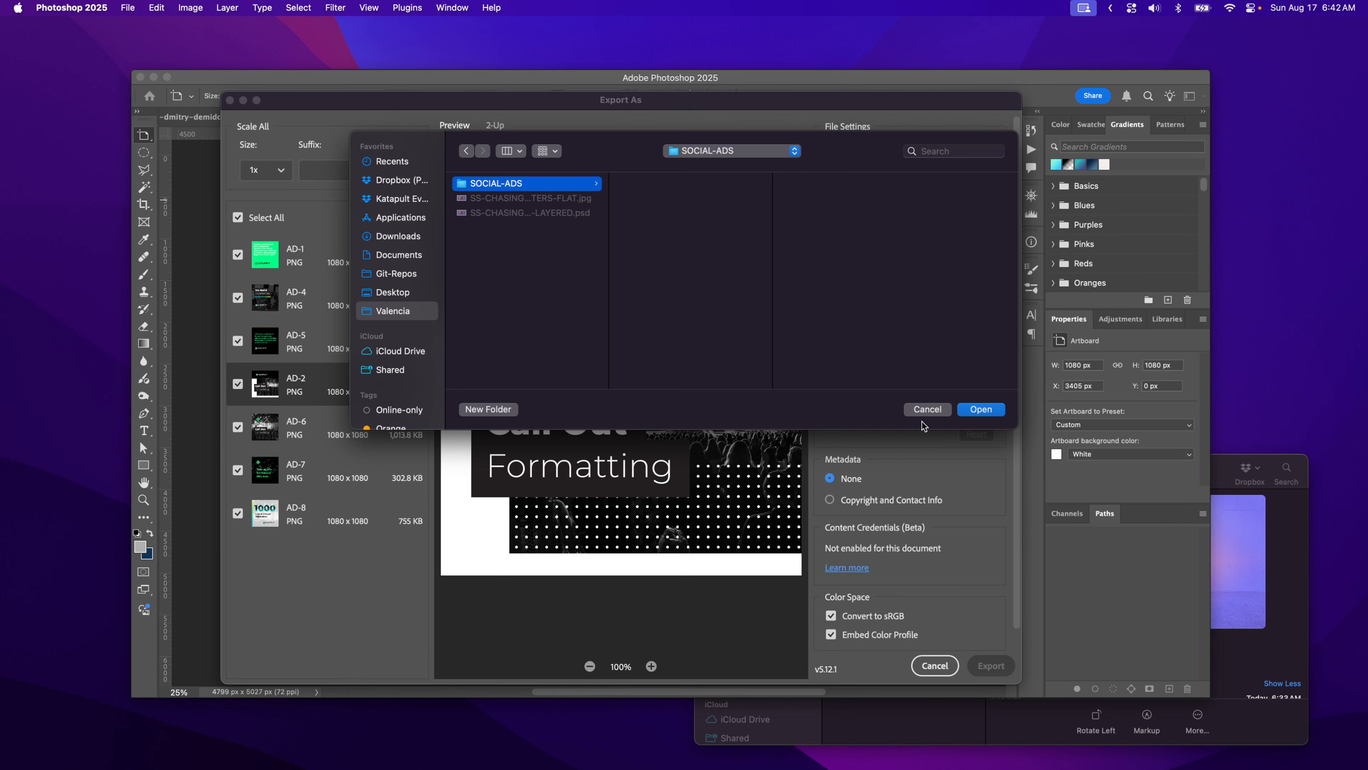
{"action": "left_click", "coordinate": [980, 409]}
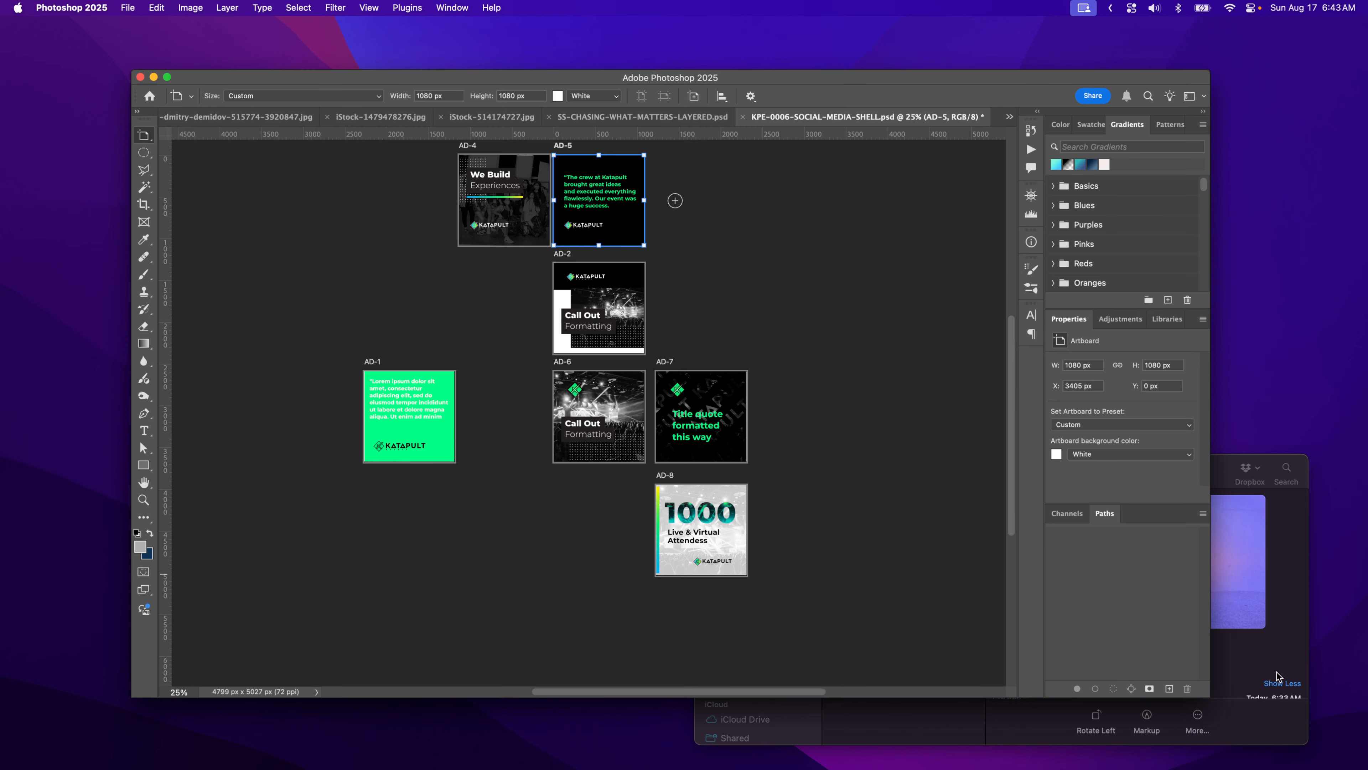
Switch to Finder and preview the exported PNG files in the SOCIAL-ADS folder
{"action": "left_click", "coordinate": [1226, 467]}
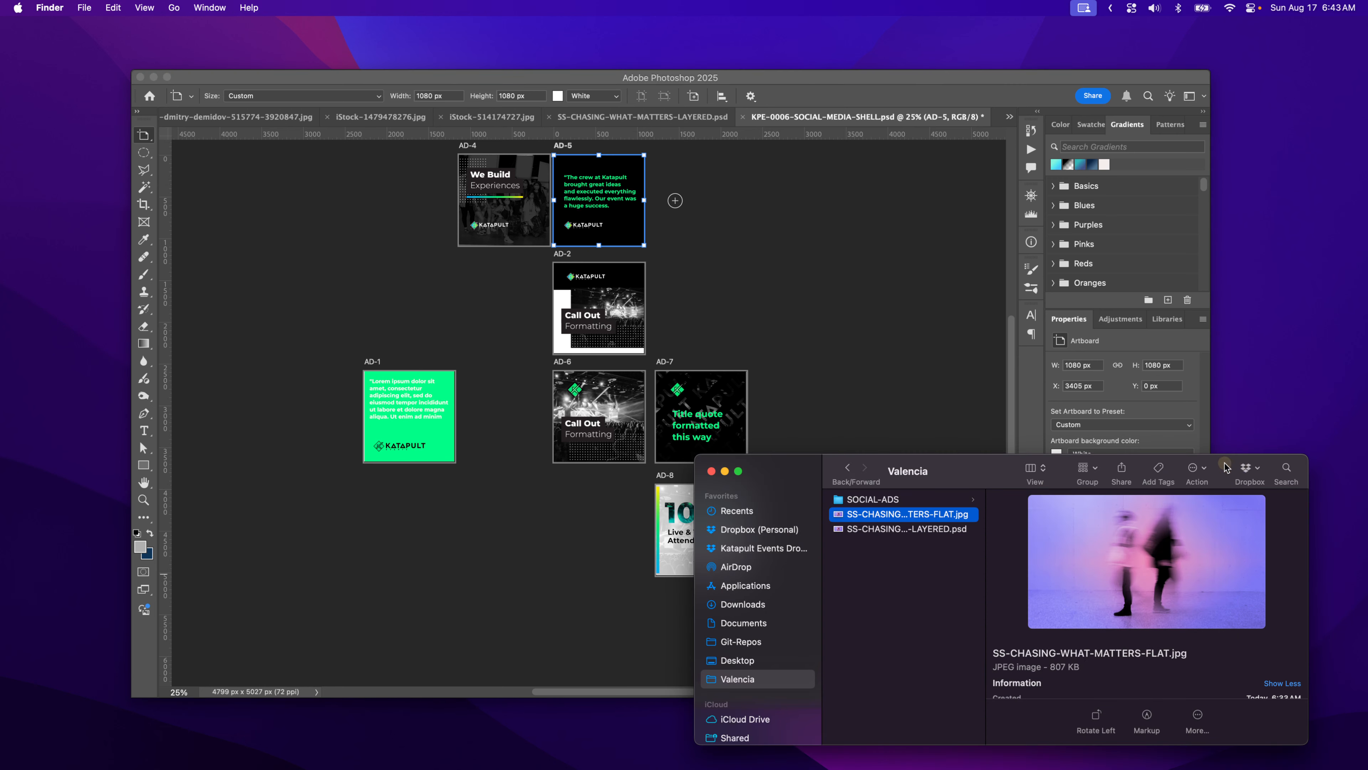
{"action": "left_click", "coordinate": [893, 501]}
{"action": "left_click_drag", "start_coordinate": [970, 467], "coordinate": [663, 175]}
{"action": "left_click", "coordinate": [702, 208]}
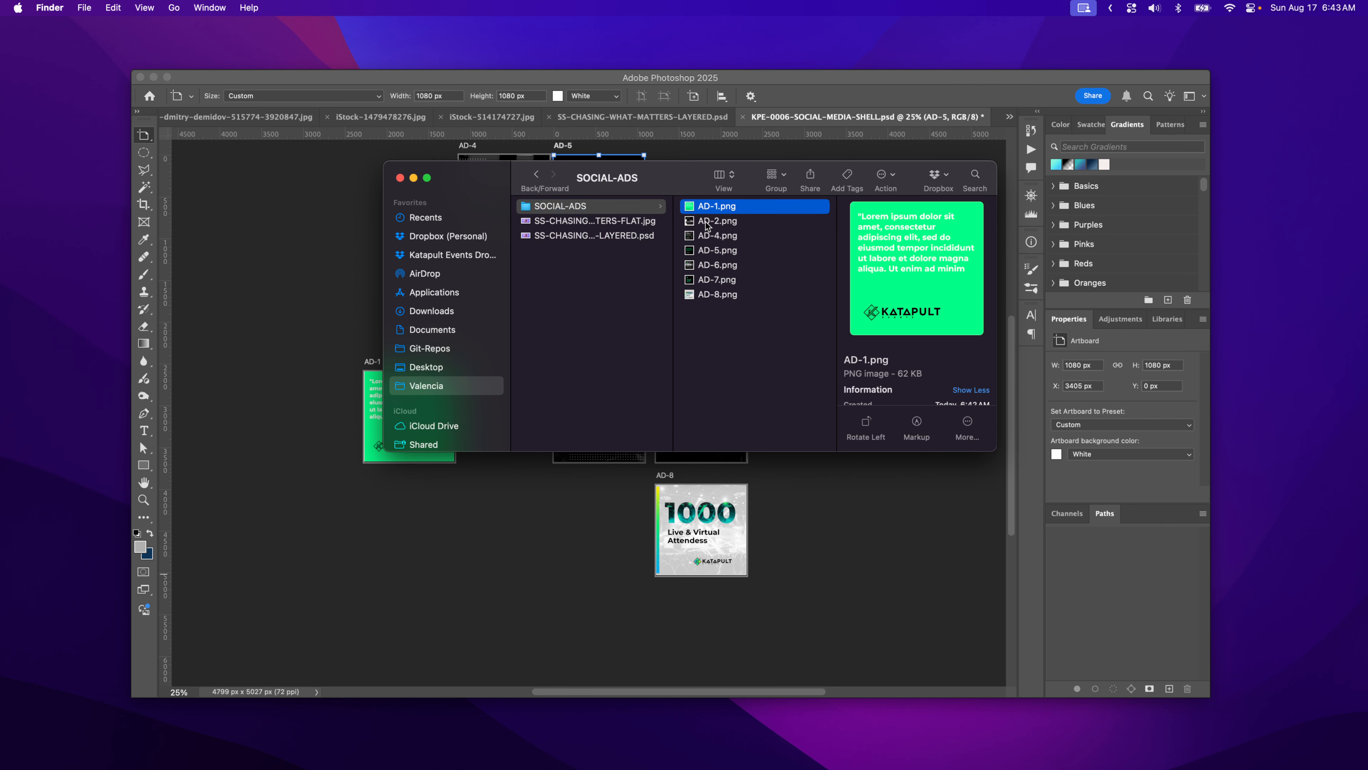
{"action": "left_click", "coordinate": [705, 222]}
{"action": "key", "text": "Down"}
{"action": "key", "text": "Down"}
{"action": "key", "text": "Down"}
{"action": "key", "text": "Down"}
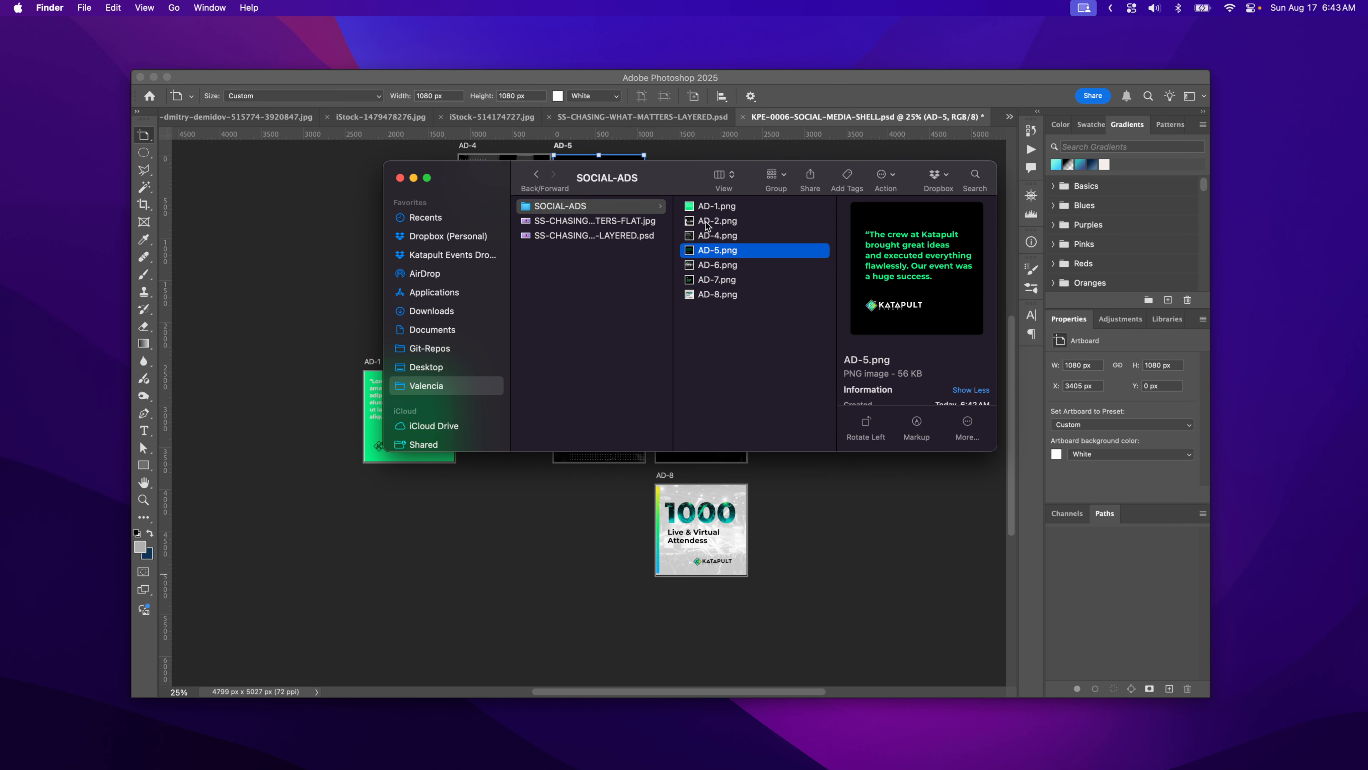
{"action": "key", "text": "Down"}
{"action": "key", "text": "Up"}
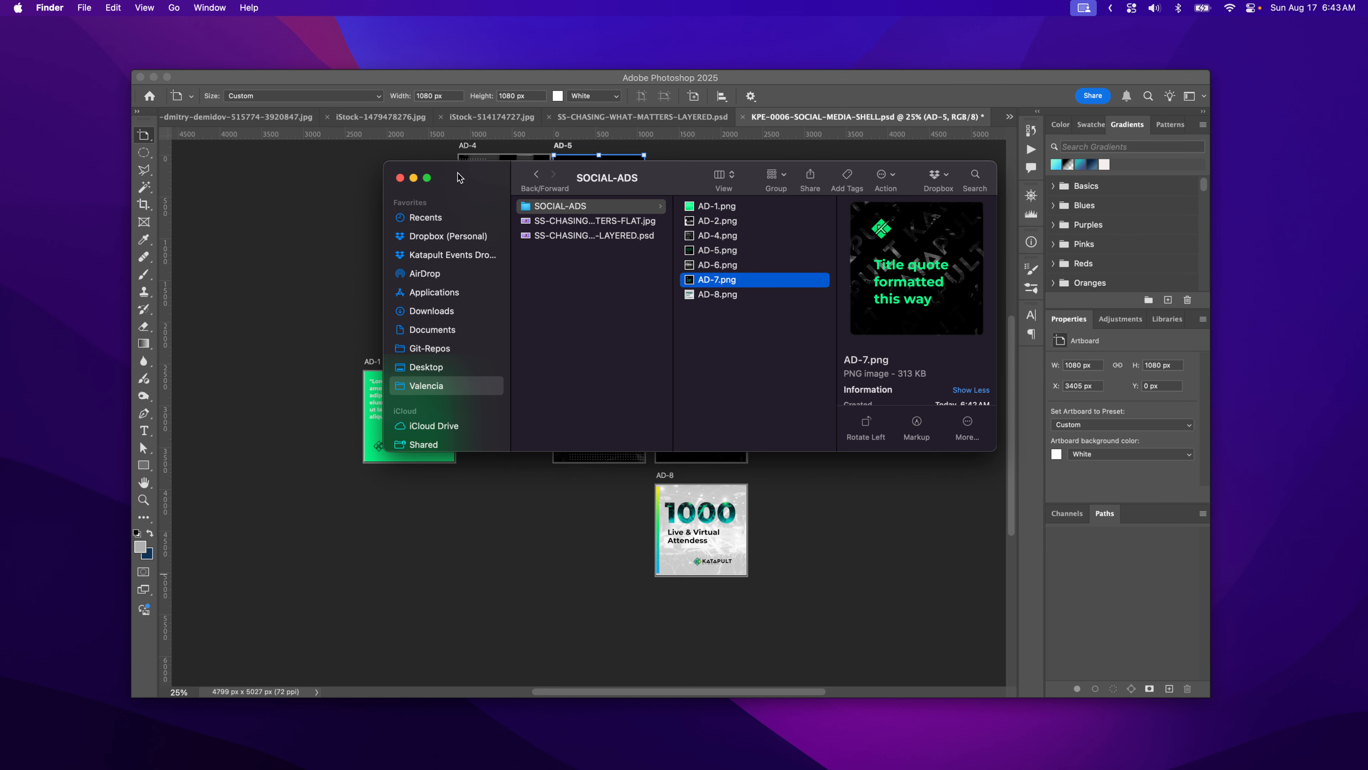
{"action": "left_click_drag", "start_coordinate": [458, 177], "coordinate": [779, 462]}
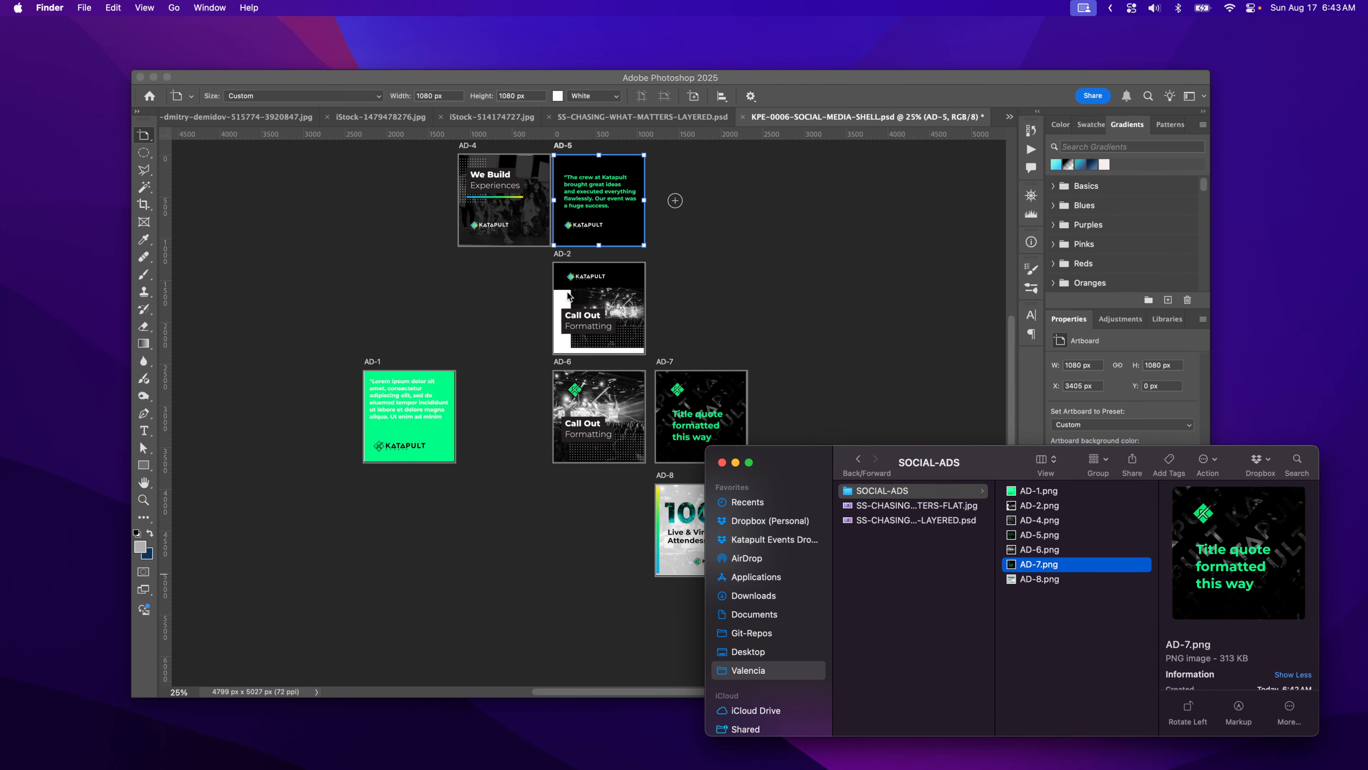
Return to Photoshop, reopen the Export As settings and include only the AD-1 artboard in the export
{"action": "left_click", "coordinate": [427, 76]}
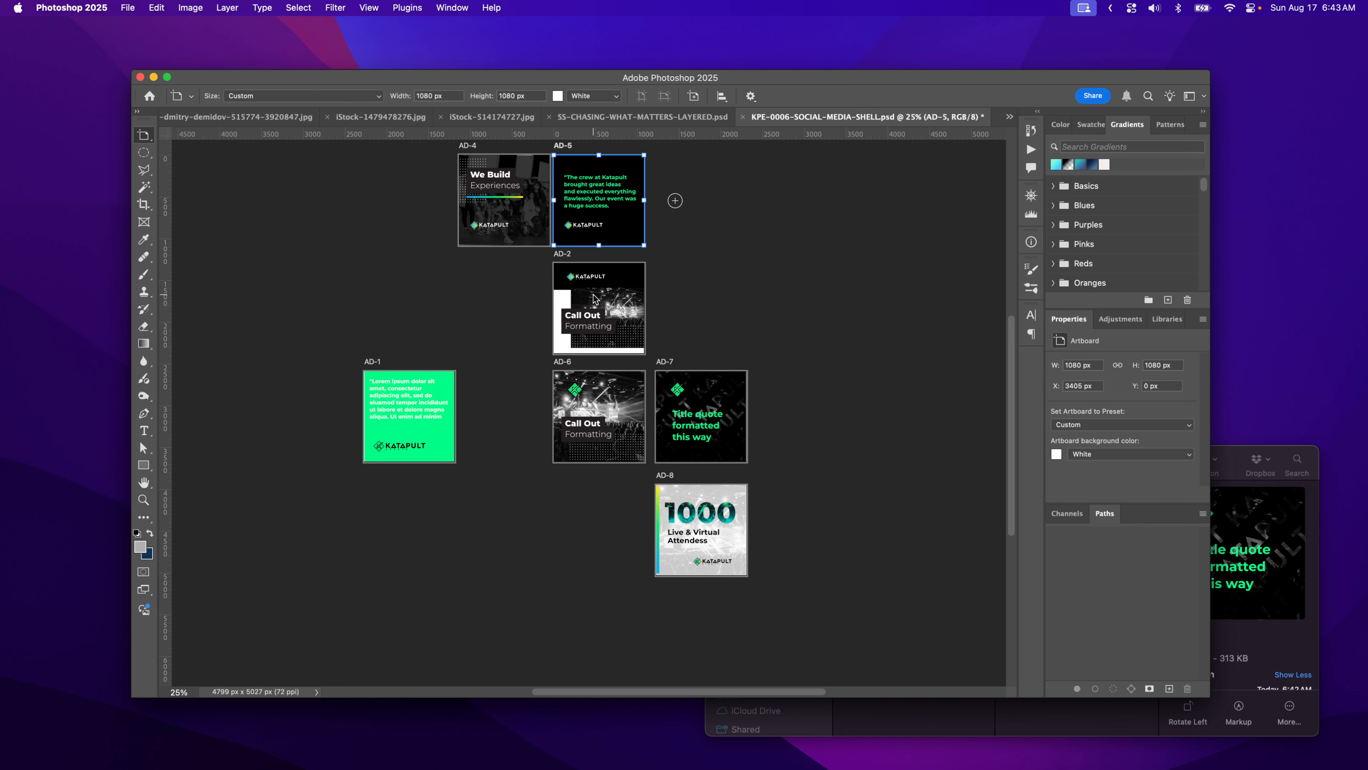
{"action": "left_click", "coordinate": [407, 80]}
{"action": "left_click", "coordinate": [127, 7]}
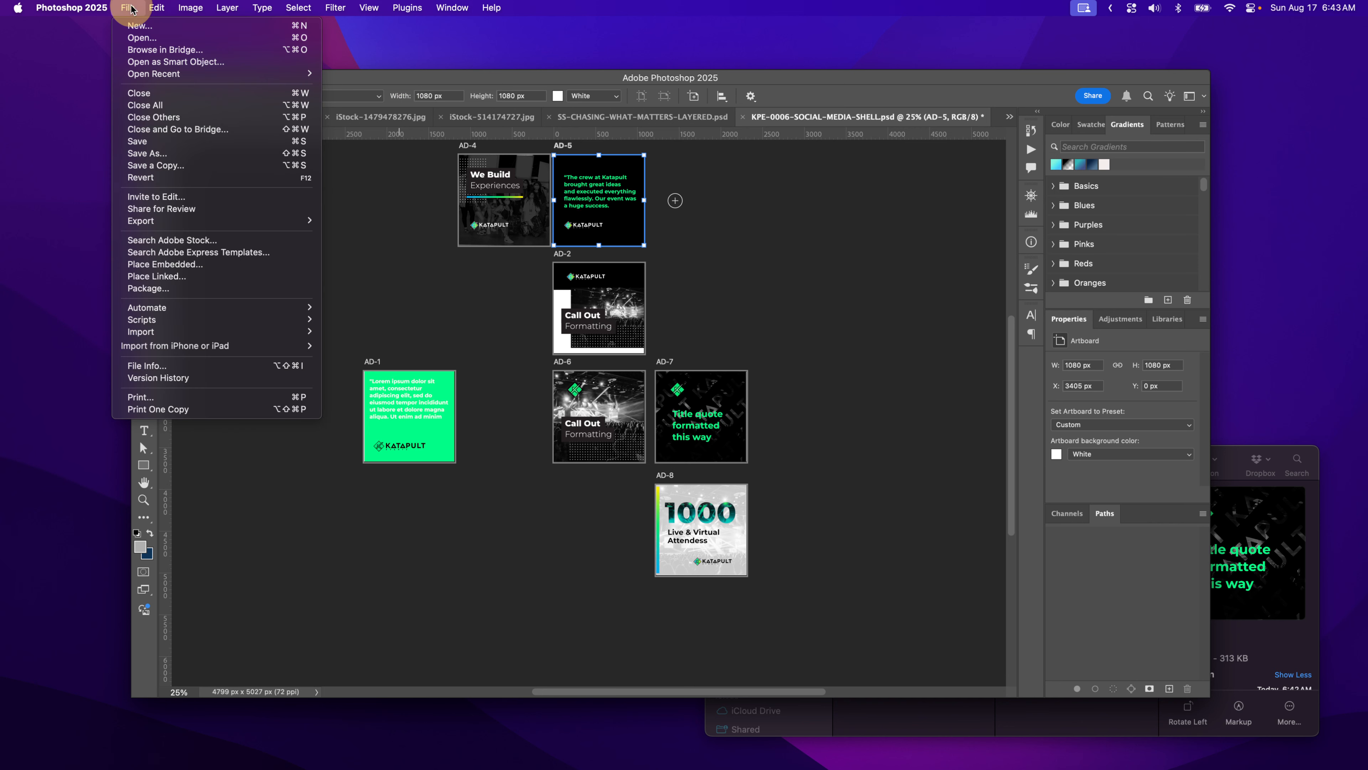
{"action": "mouse_move", "coordinate": [269, 222]}
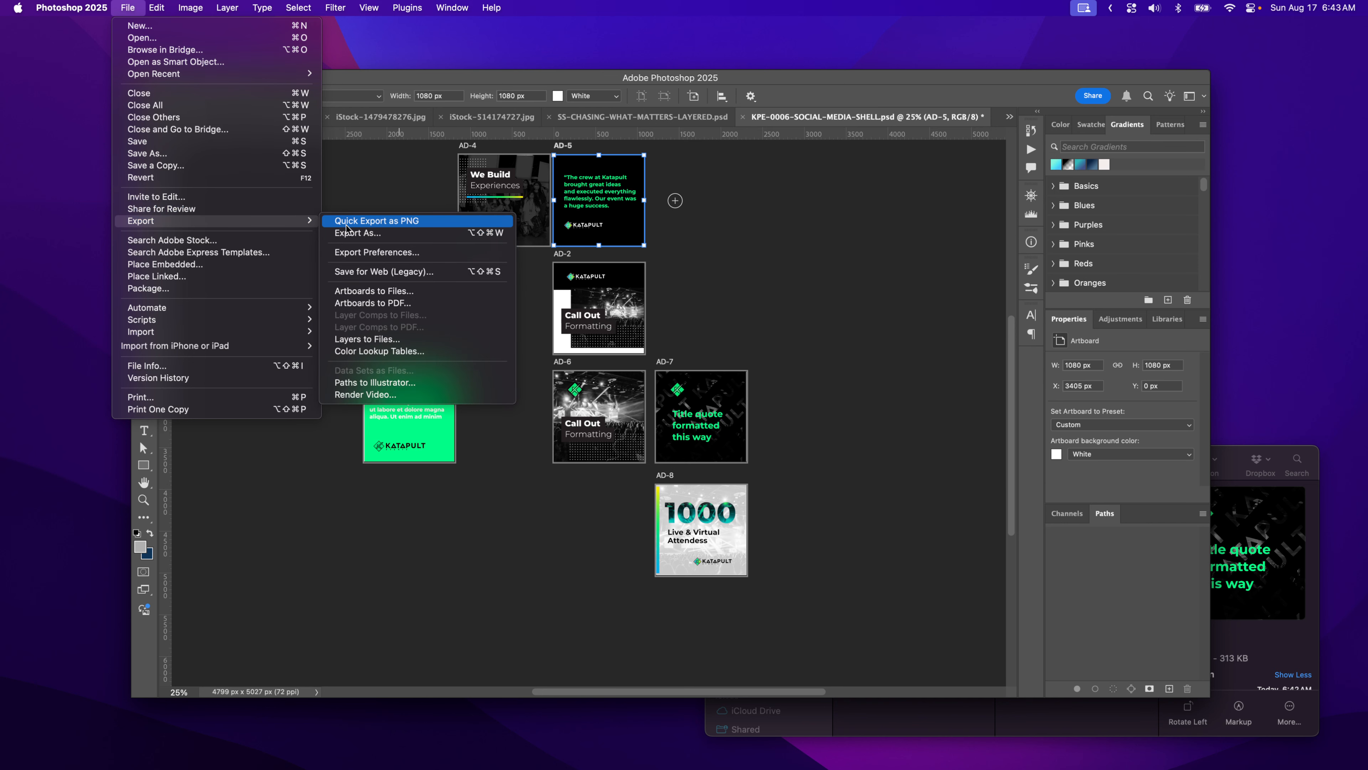
{"action": "left_click", "coordinate": [354, 234]}
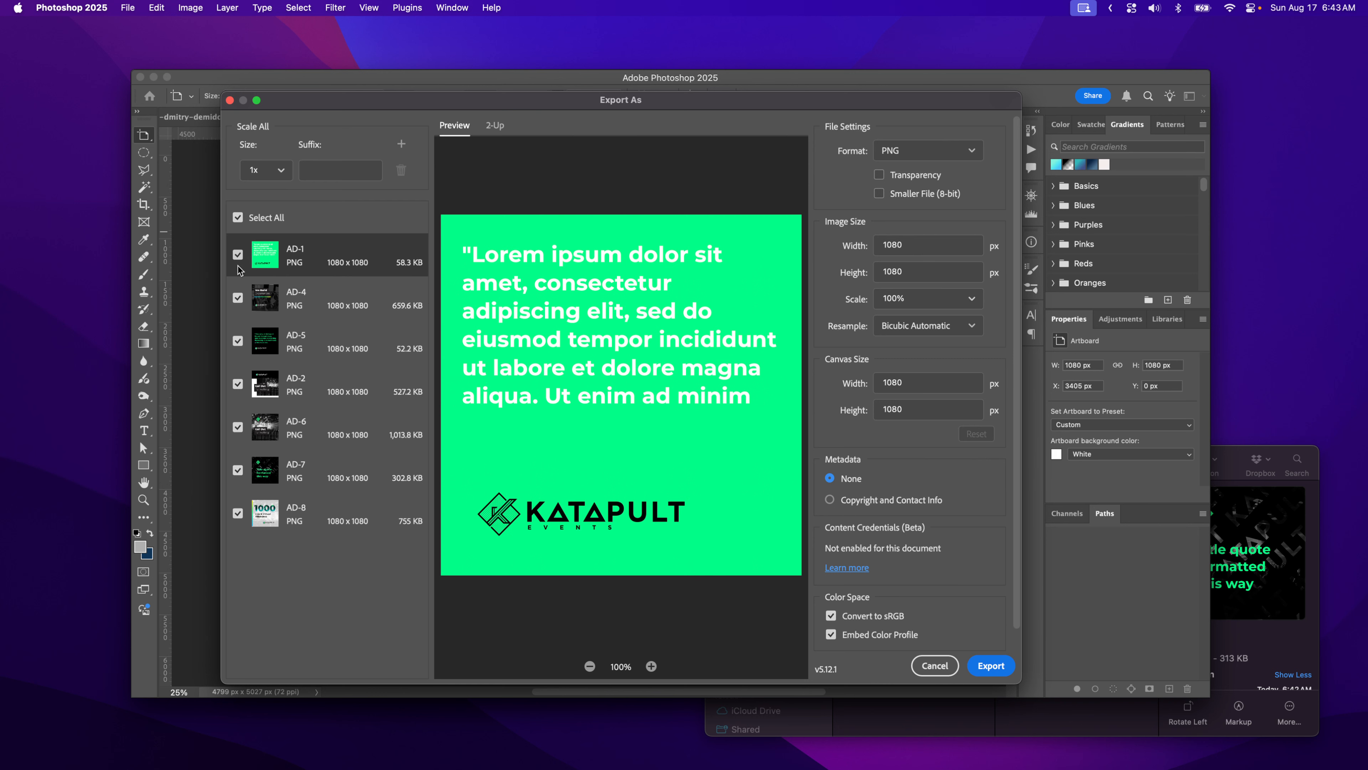
{"action": "left_click", "coordinate": [237, 218]}
{"action": "left_click", "coordinate": [237, 254]}
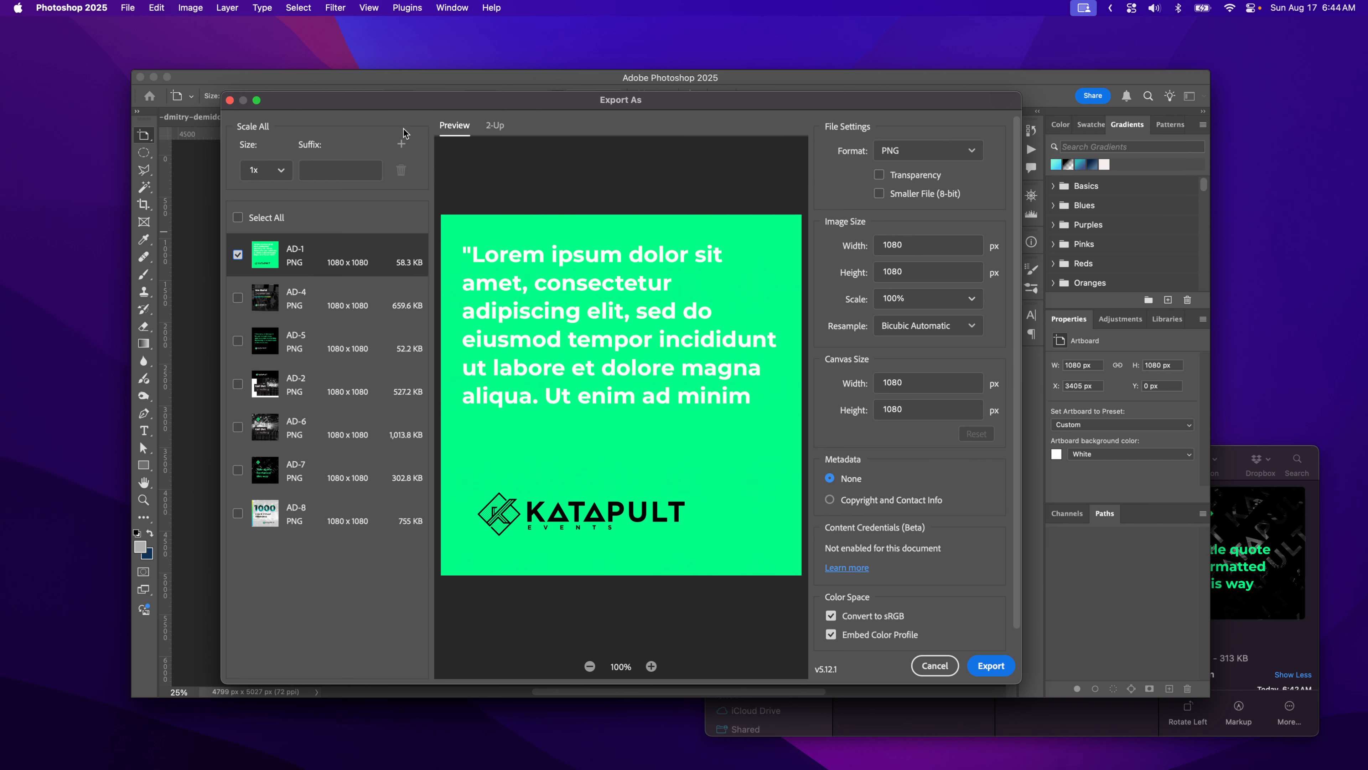
Add two more export sizes, 0.5x and 2x, alongside the 1x size
{"action": "left_click", "coordinate": [401, 145]}
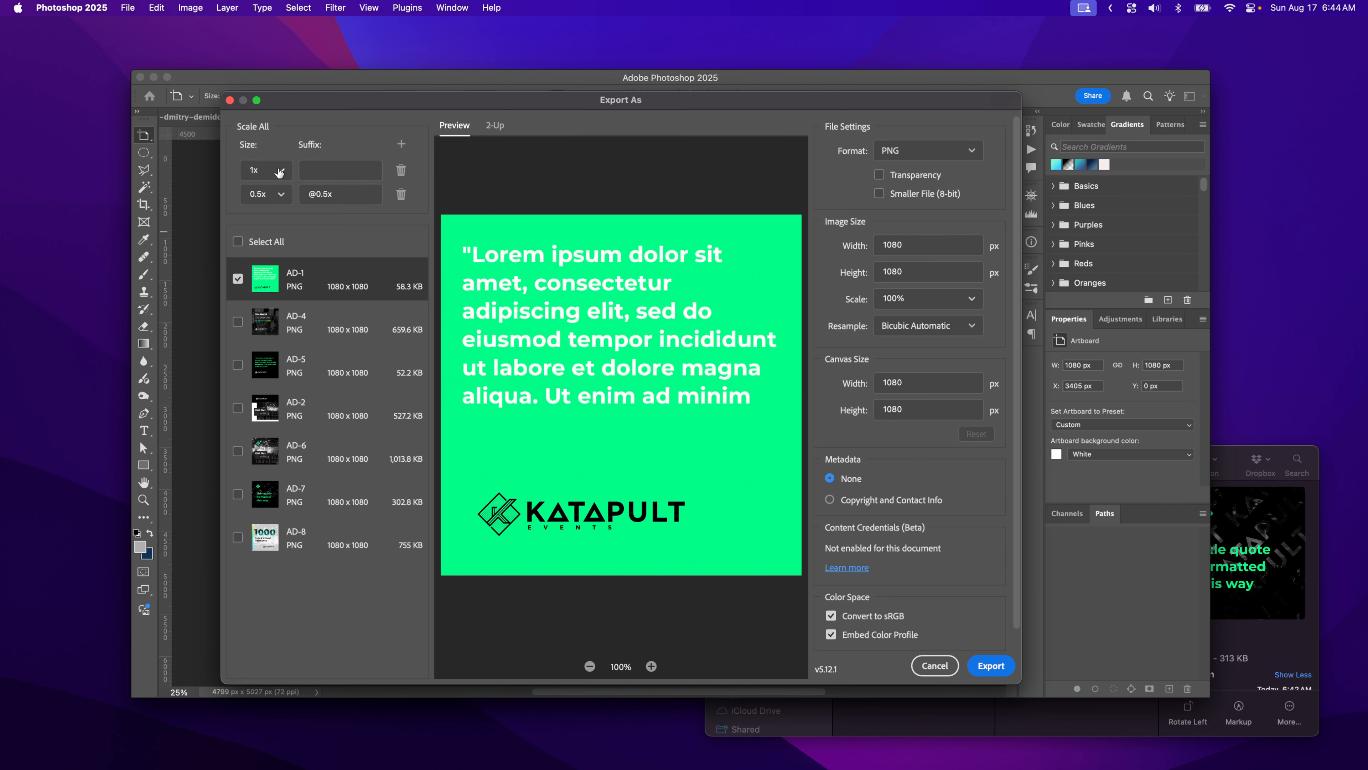
{"action": "left_click", "coordinate": [402, 144]}
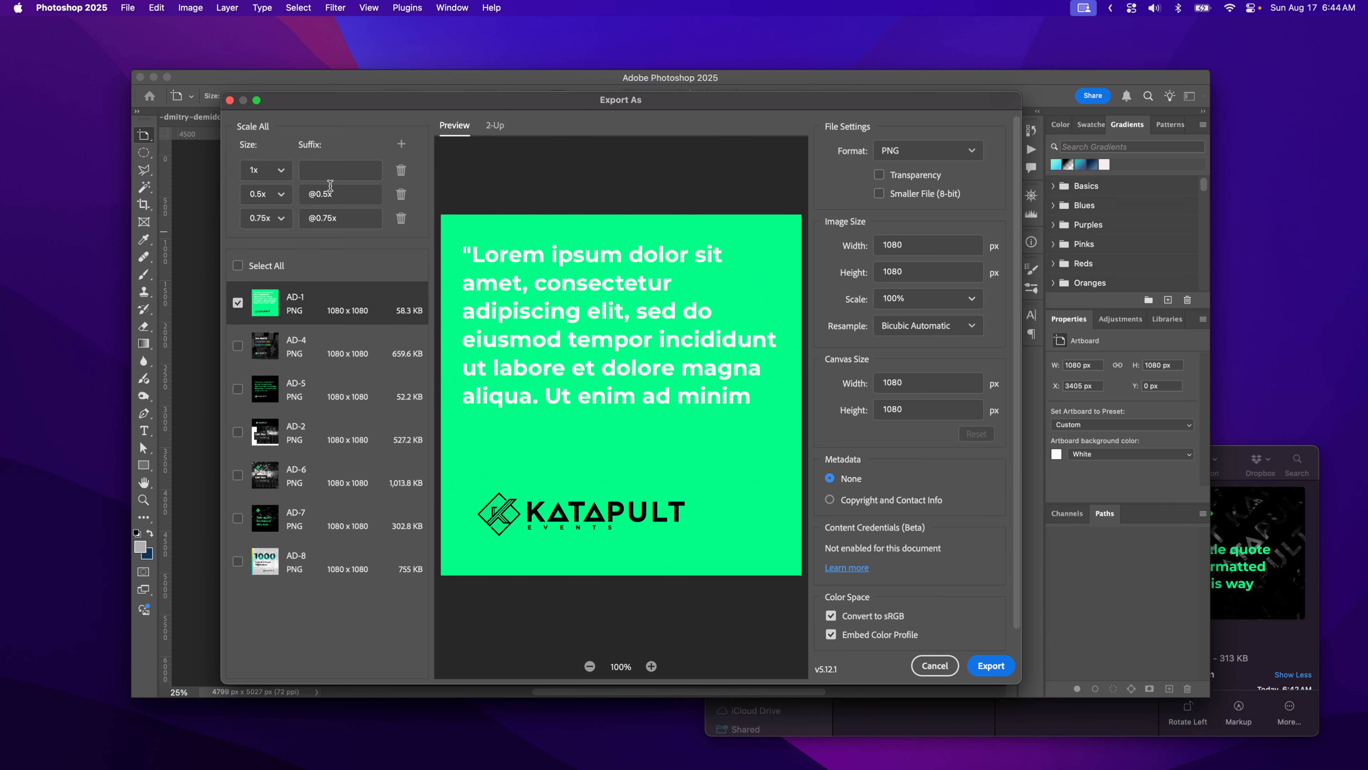
{"action": "left_click", "coordinate": [281, 218]}
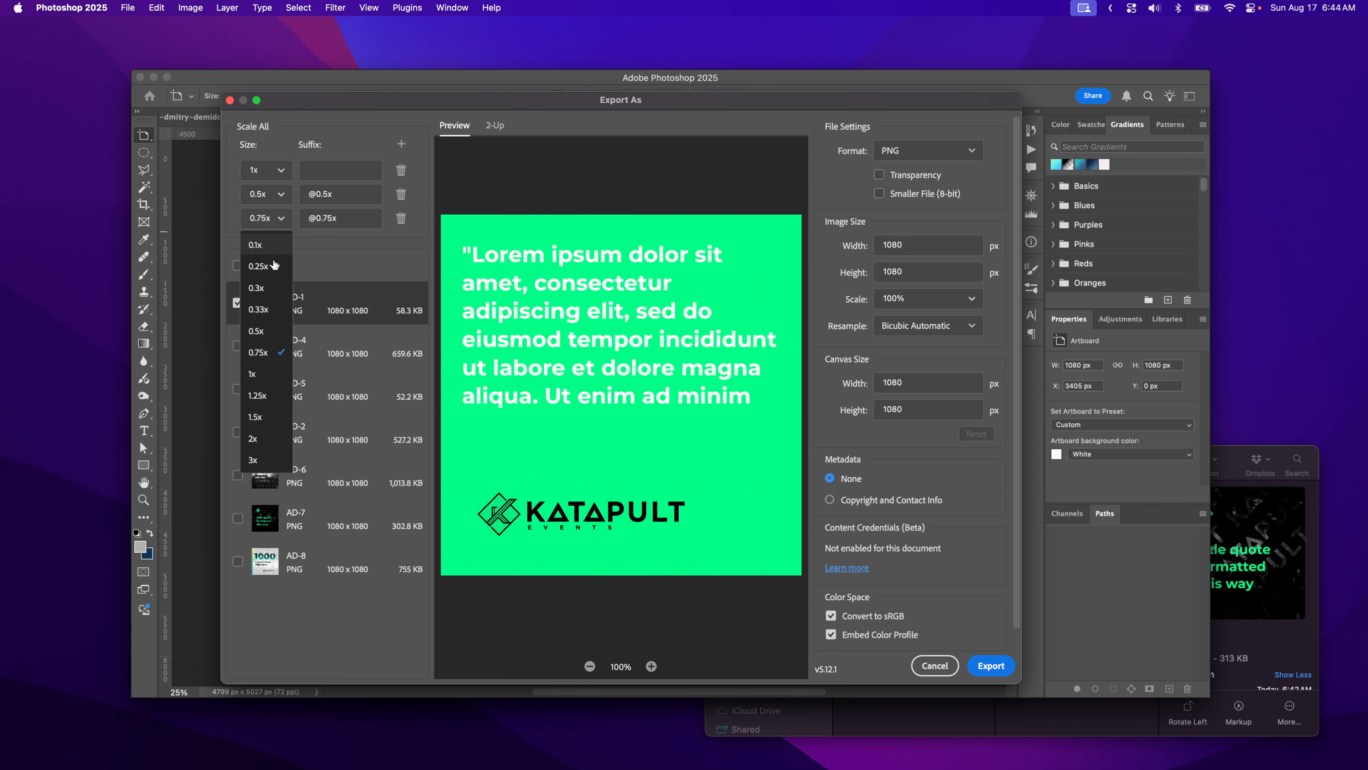
{"action": "left_click", "coordinate": [252, 439]}
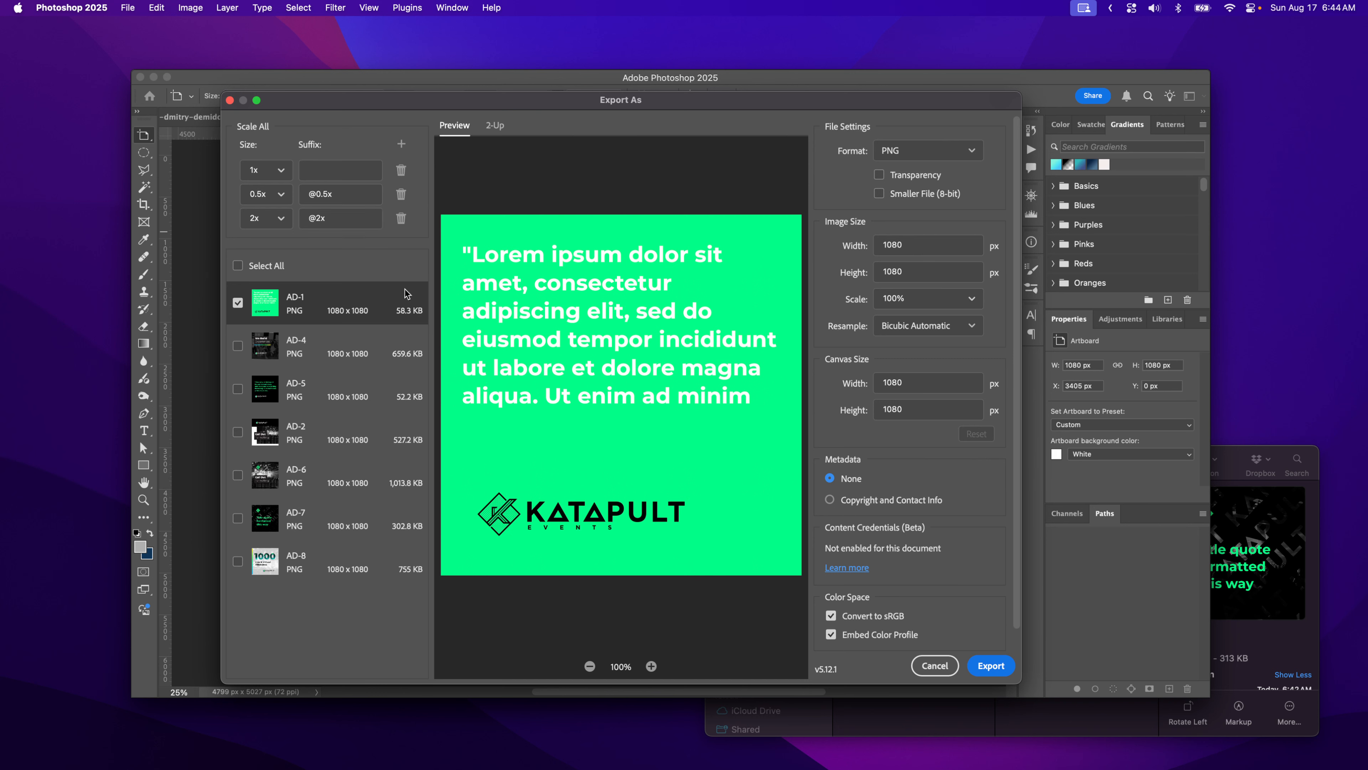
Export the AD-1 sizes into a new folder named SCALED inside the SOCIAL-ADS folder
{"action": "left_click", "coordinate": [980, 666]}
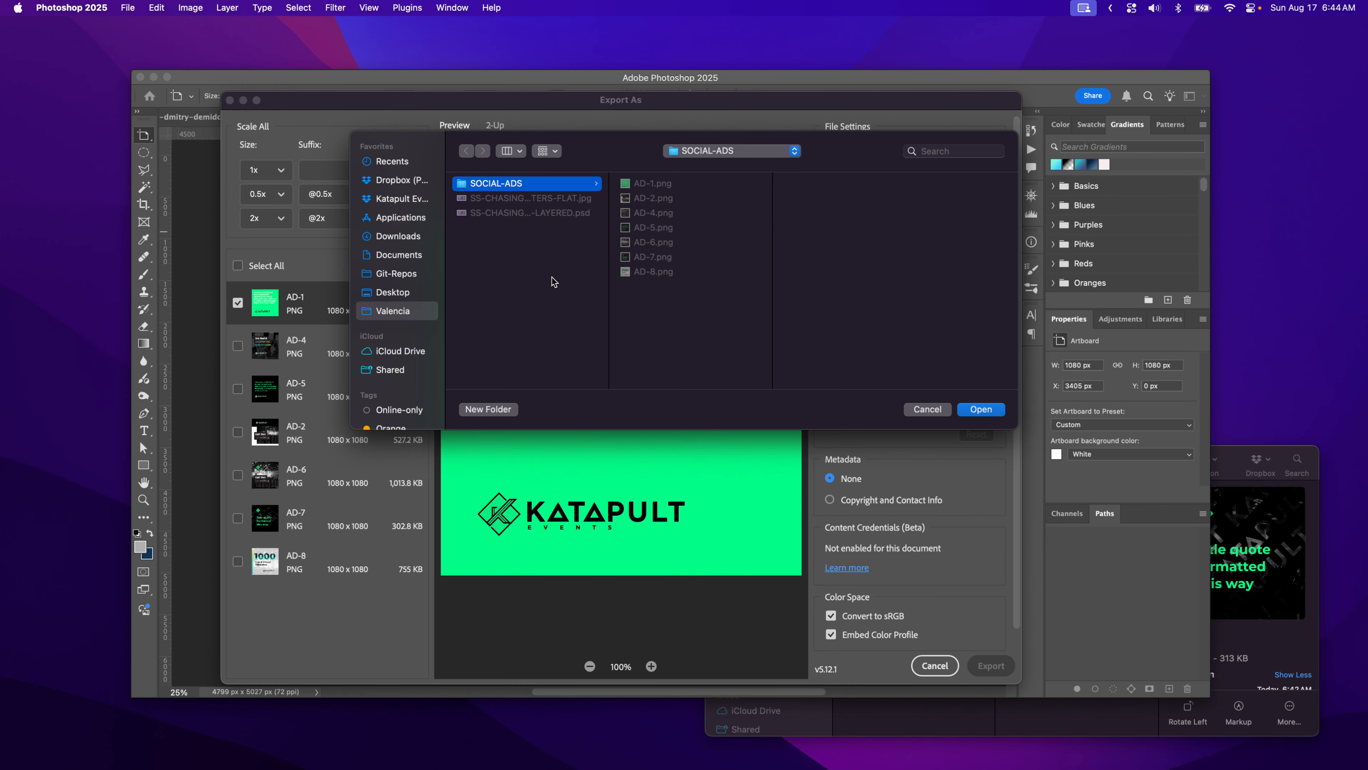
{"action": "left_click", "coordinate": [496, 410]}
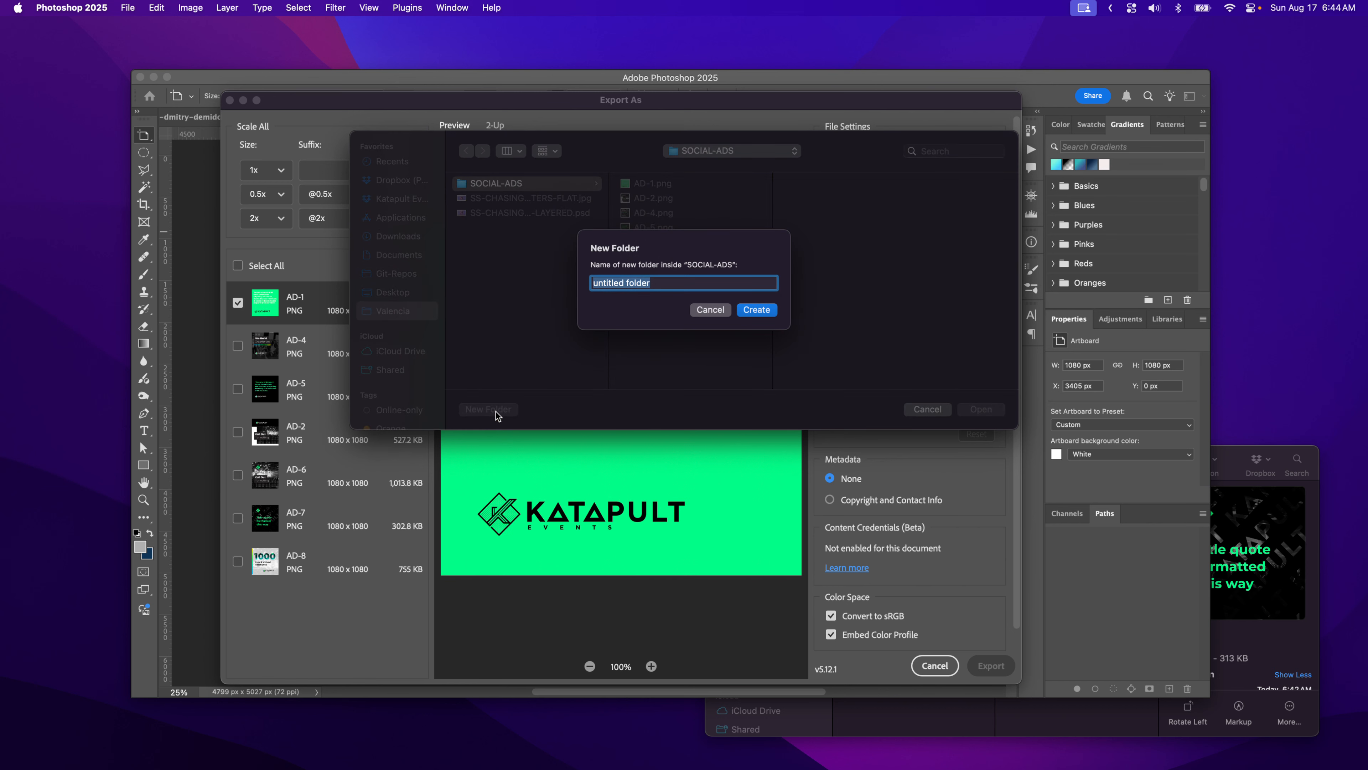
{"action": "type", "text": "SCALED"}
{"action": "left_click", "coordinate": [747, 311]}
{"action": "left_click", "coordinate": [994, 412]}
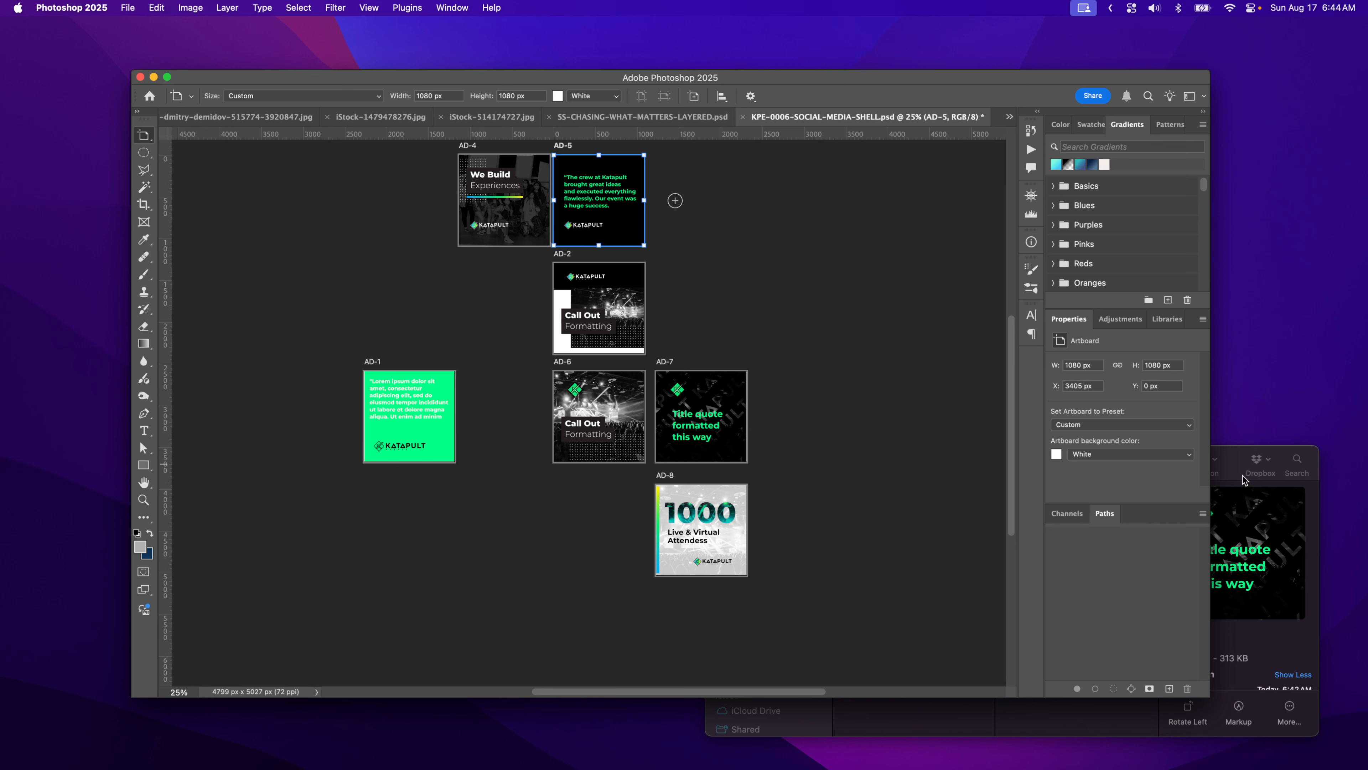
Switch to Finder, open the SCALED folder inside SOCIAL-ADS and move the window to the middle of the screen
{"action": "left_click", "coordinate": [1238, 455]}
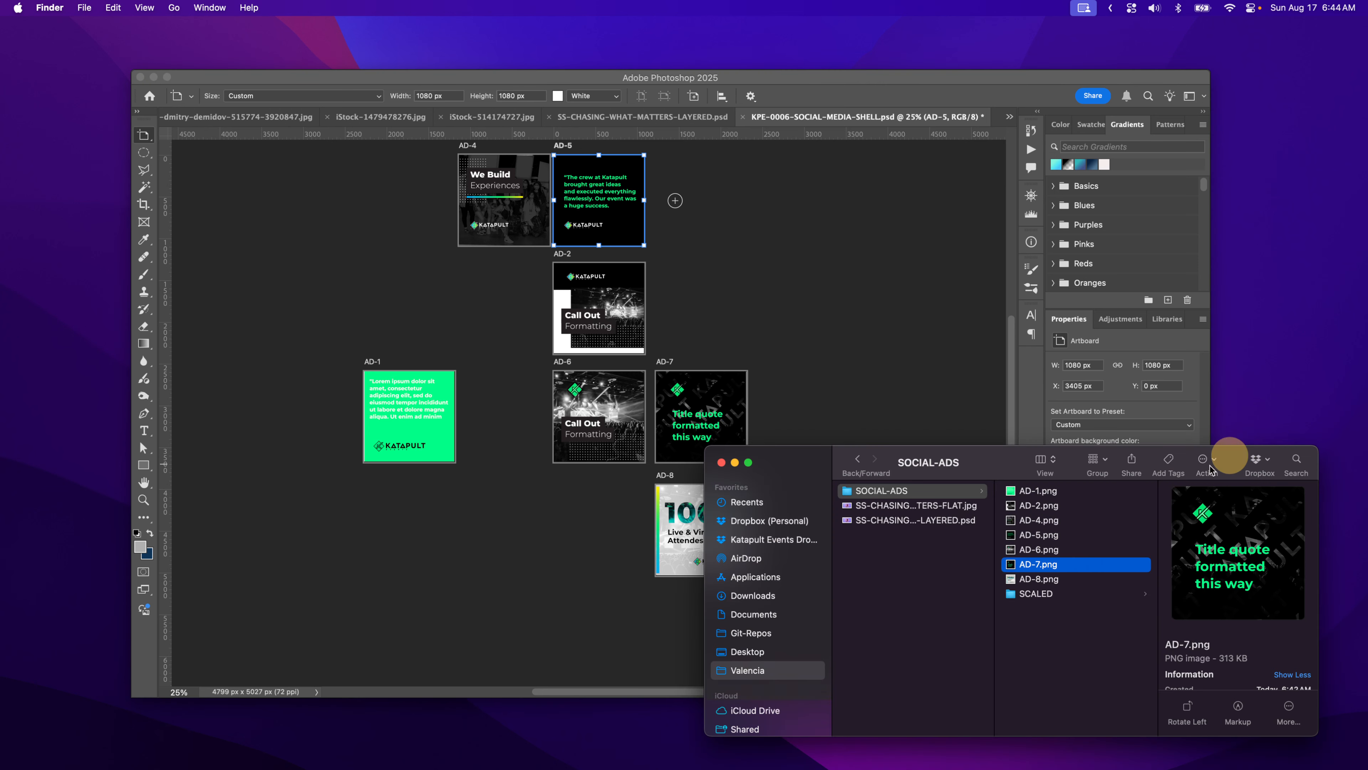
{"action": "left_click", "coordinate": [1033, 594]}
{"action": "left_click_drag", "start_coordinate": [981, 460], "coordinate": [616, 286]}
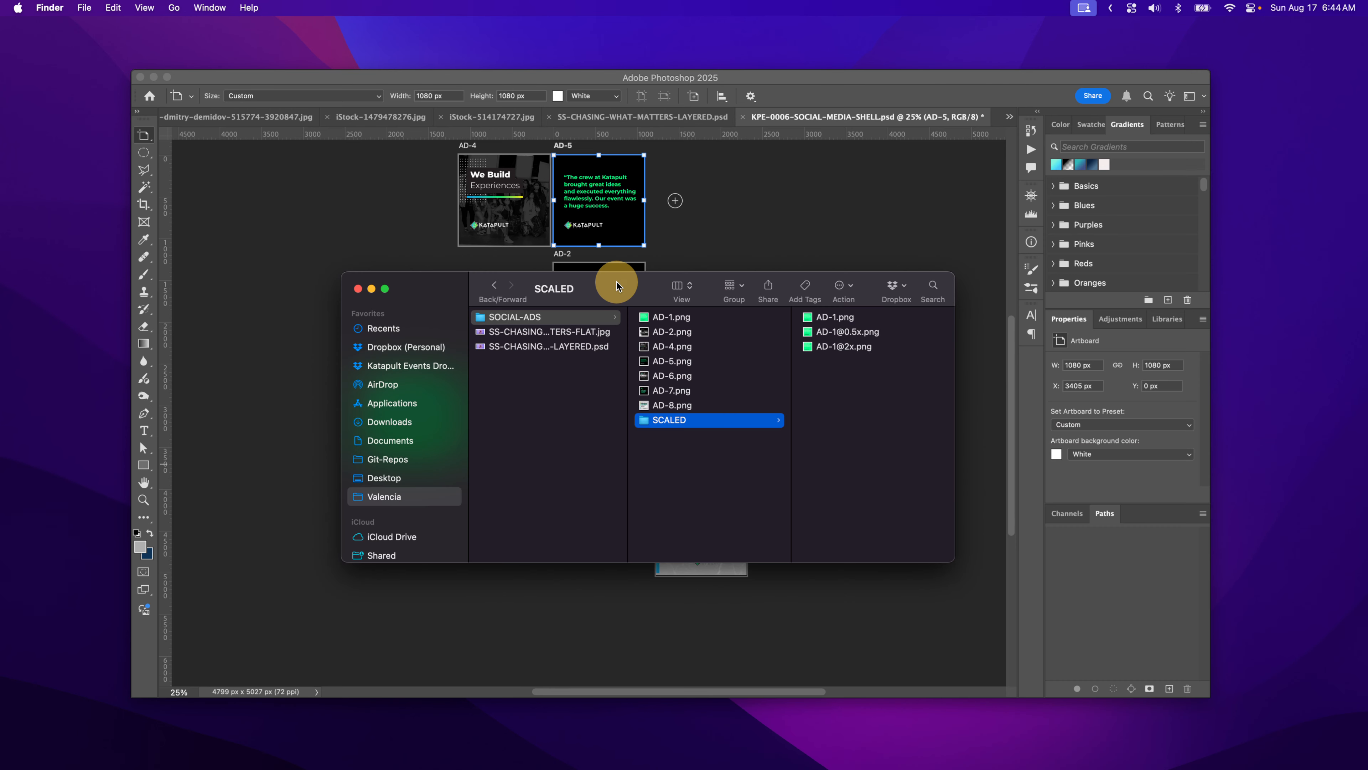
{"action": "left_click", "coordinate": [838, 319]}
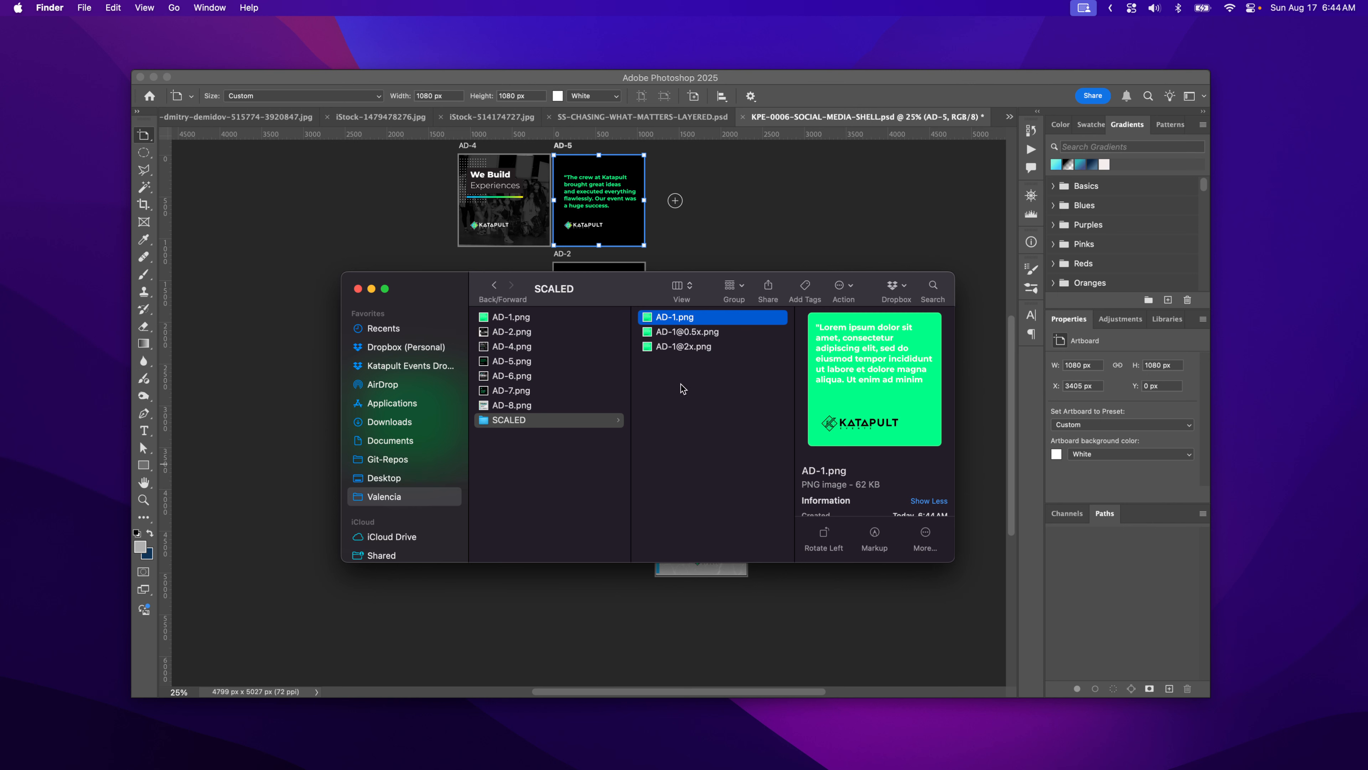
{"action": "left_click_drag", "start_coordinate": [878, 485], "coordinate": [861, 485]}
{"action": "left_click", "coordinate": [684, 332]}
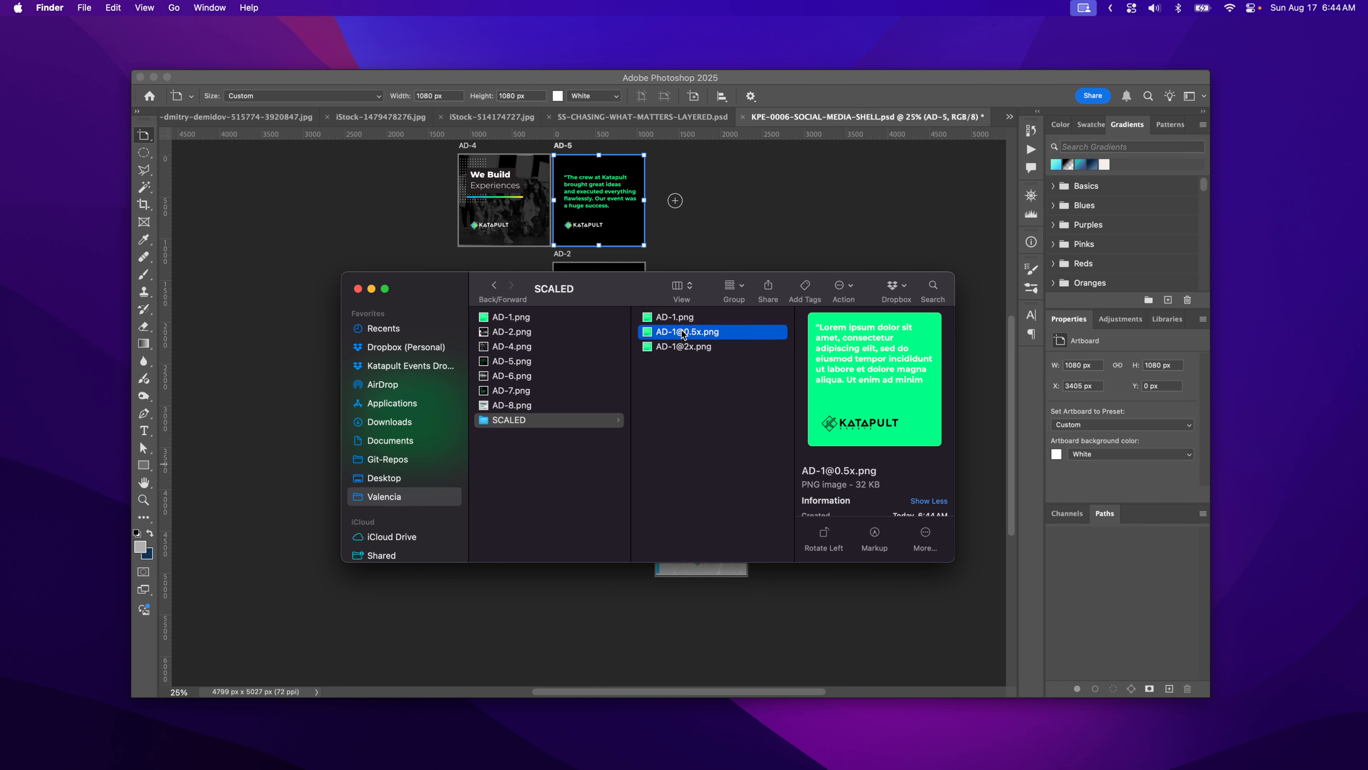
{"action": "left_click", "coordinate": [878, 483]}
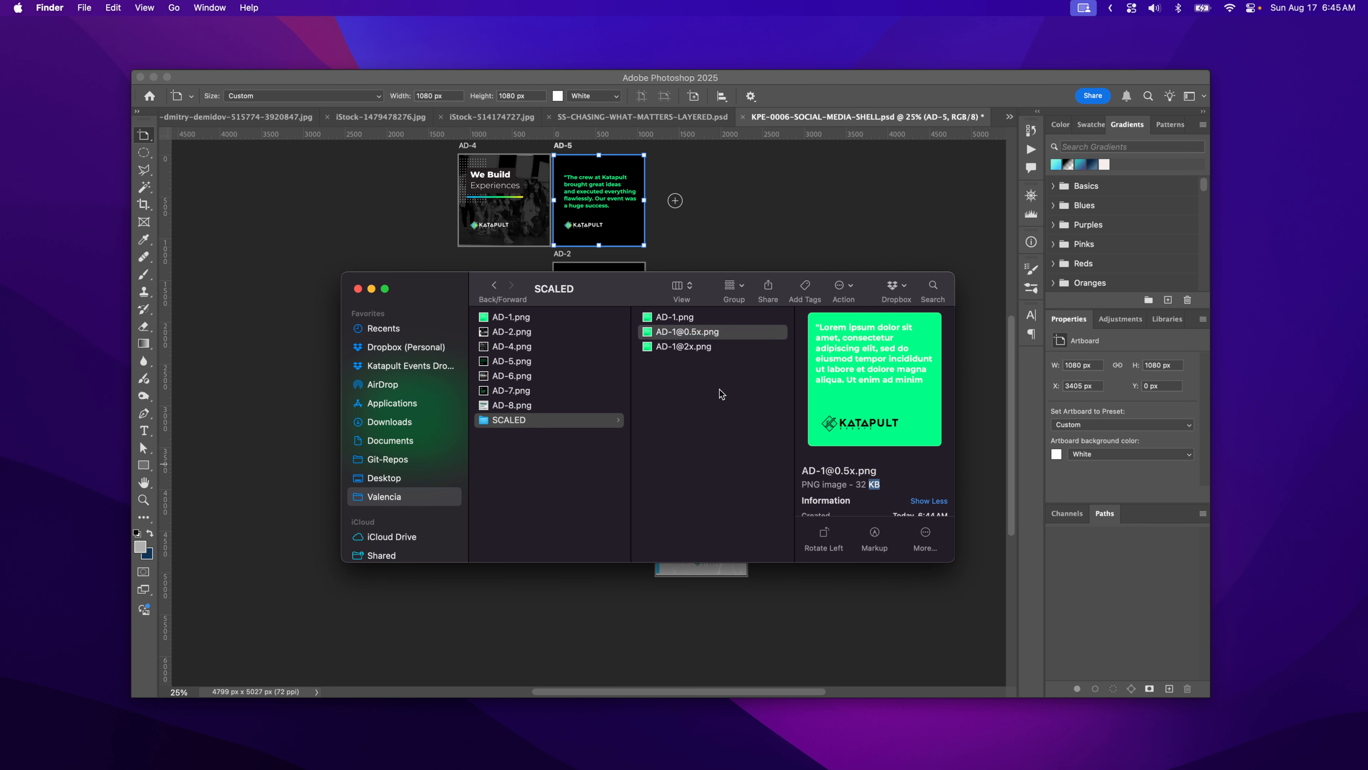
{"action": "left_click", "coordinate": [696, 345]}
{"action": "left_click", "coordinate": [696, 348]}
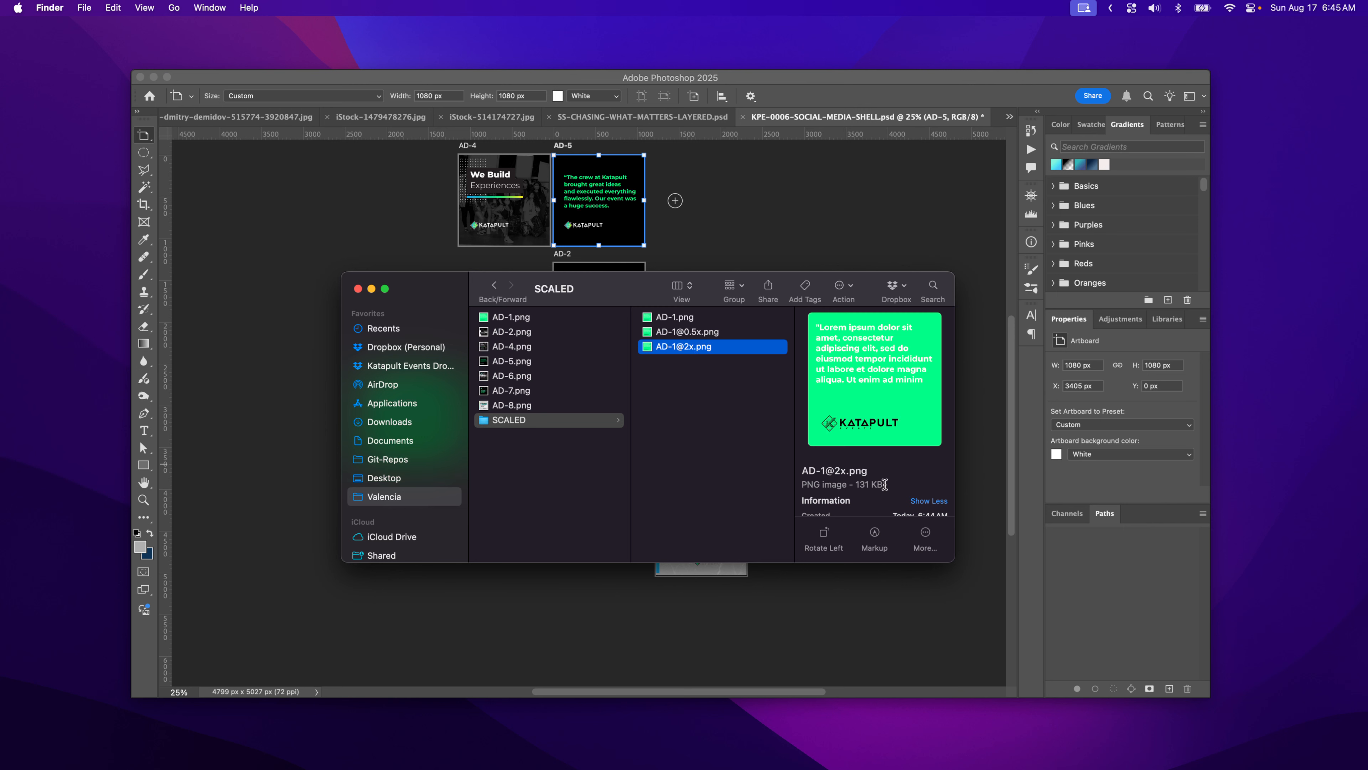
{"action": "left_click", "coordinate": [664, 317]}
{"action": "left_click", "coordinate": [664, 332]}
{"action": "left_click", "coordinate": [664, 347]}
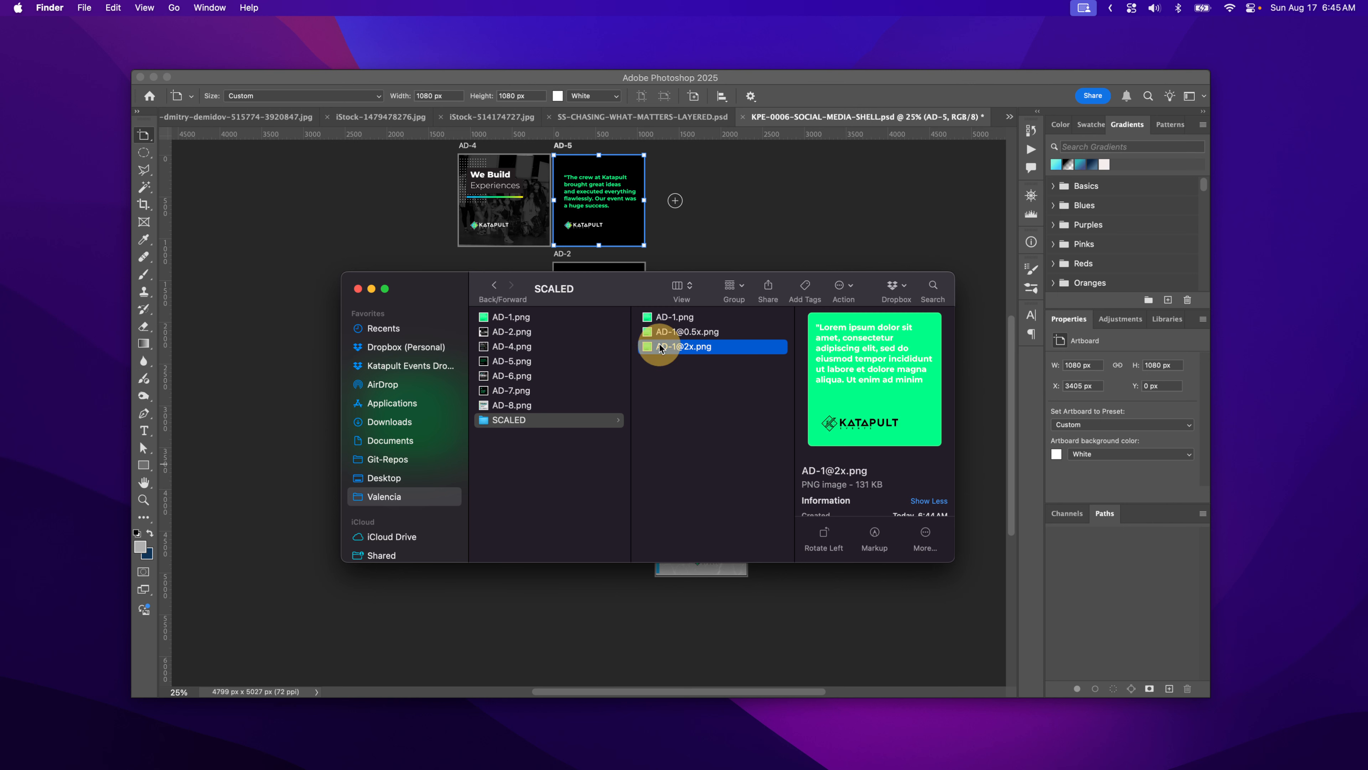